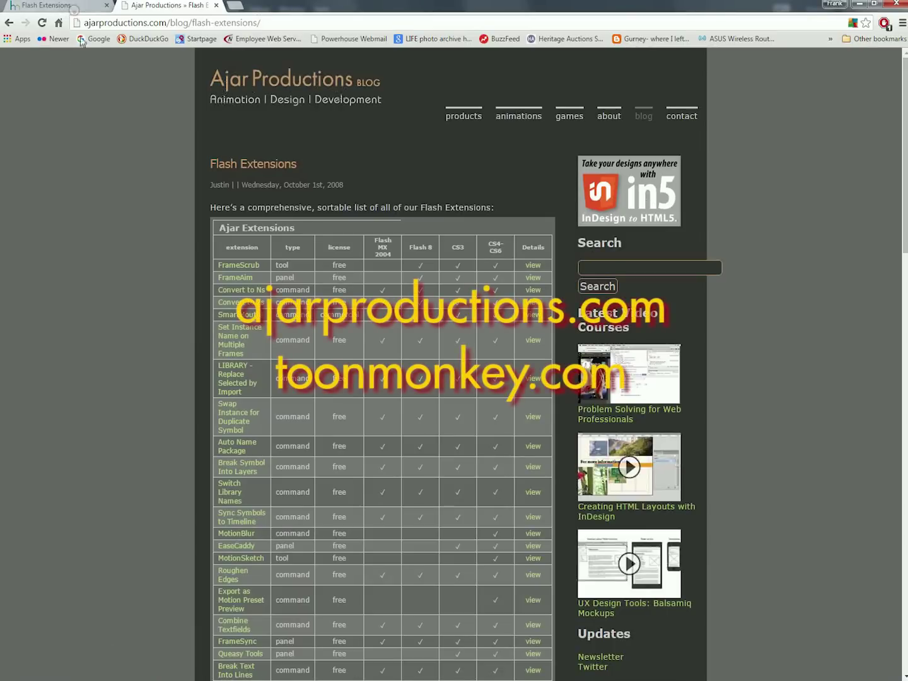
Look over the Flash extensions listed on the toonmonkey.com page and go back to the Titus.fla animation in Flash.
click(73, 10)
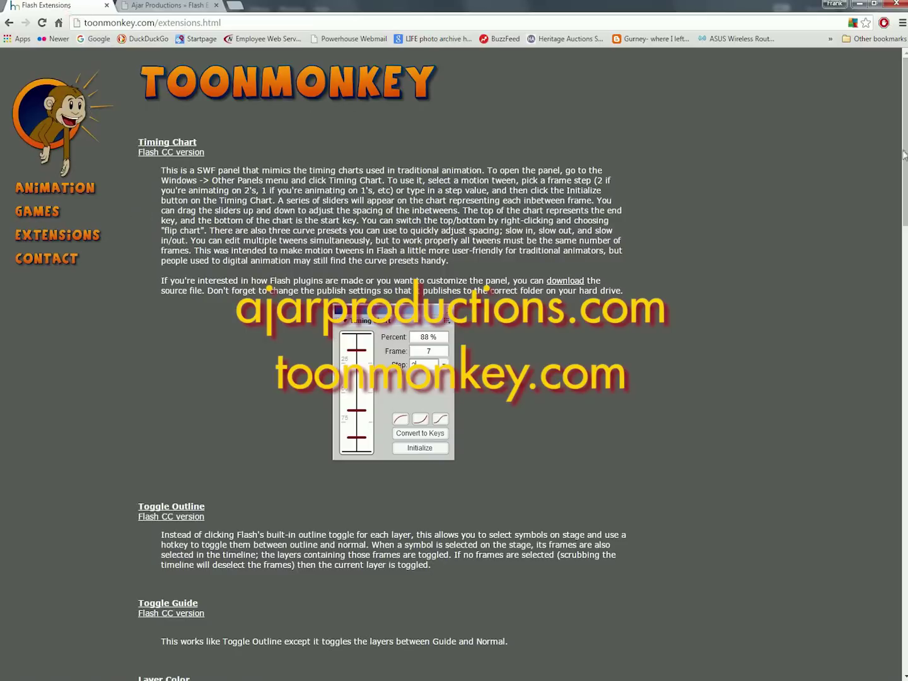
drag(904, 154, 844, 366)
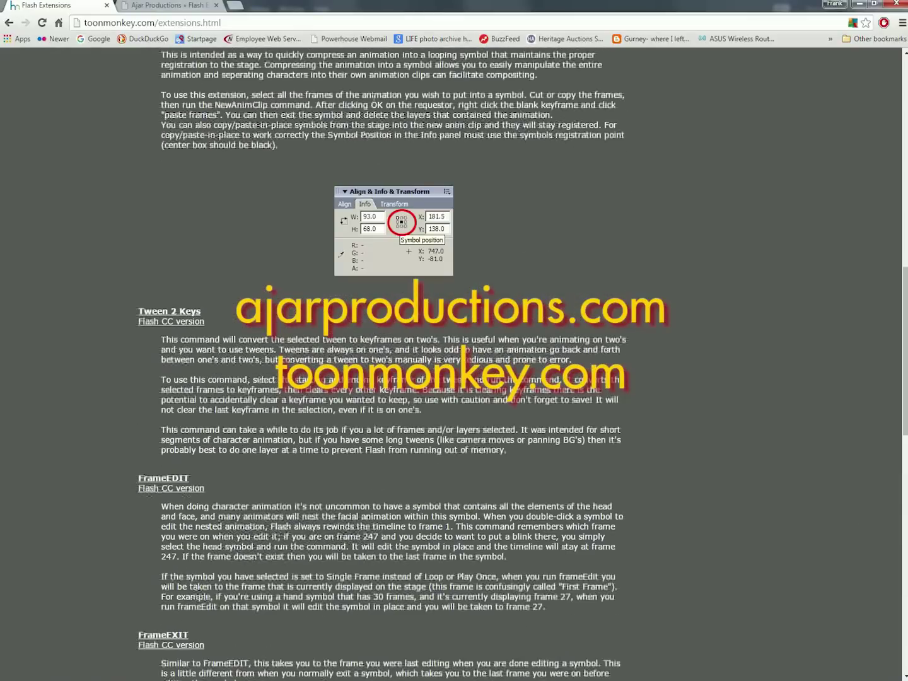
click(187, 8)
click(856, 7)
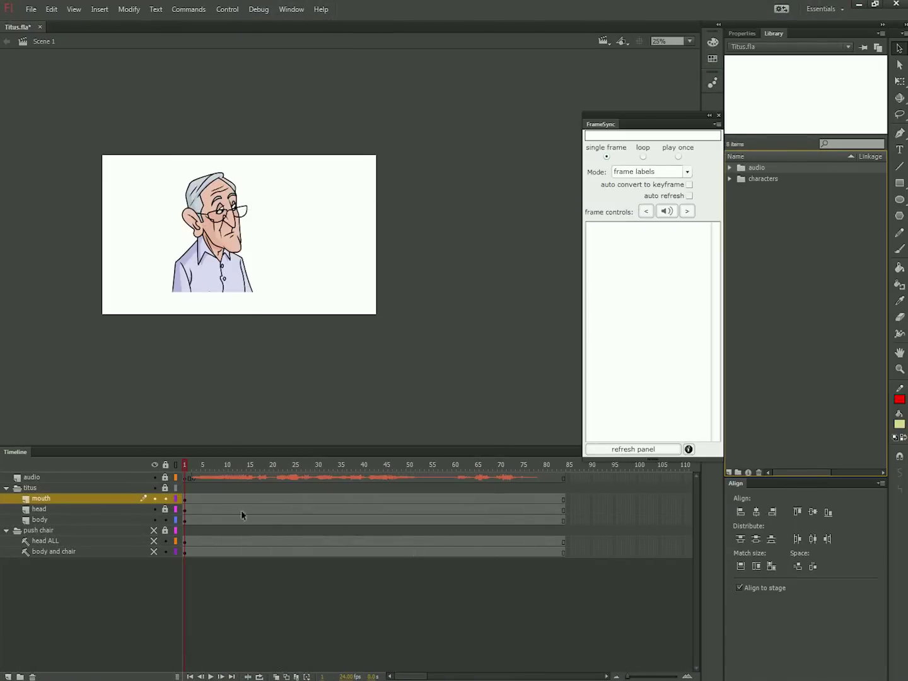
Enable auto convert to keyframe and auto refresh in FrameSync for the mouth instance, and place the panel clear of the character.
click(188, 502)
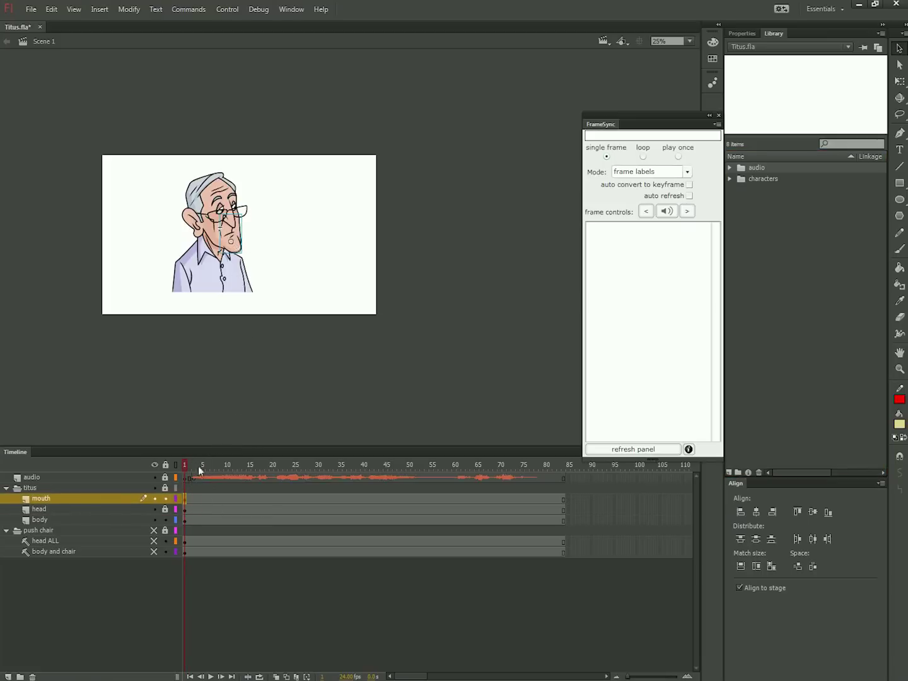
drag(186, 467, 166, 478)
drag(188, 469, 230, 499)
drag(582, 282, 301, 303)
click(410, 217)
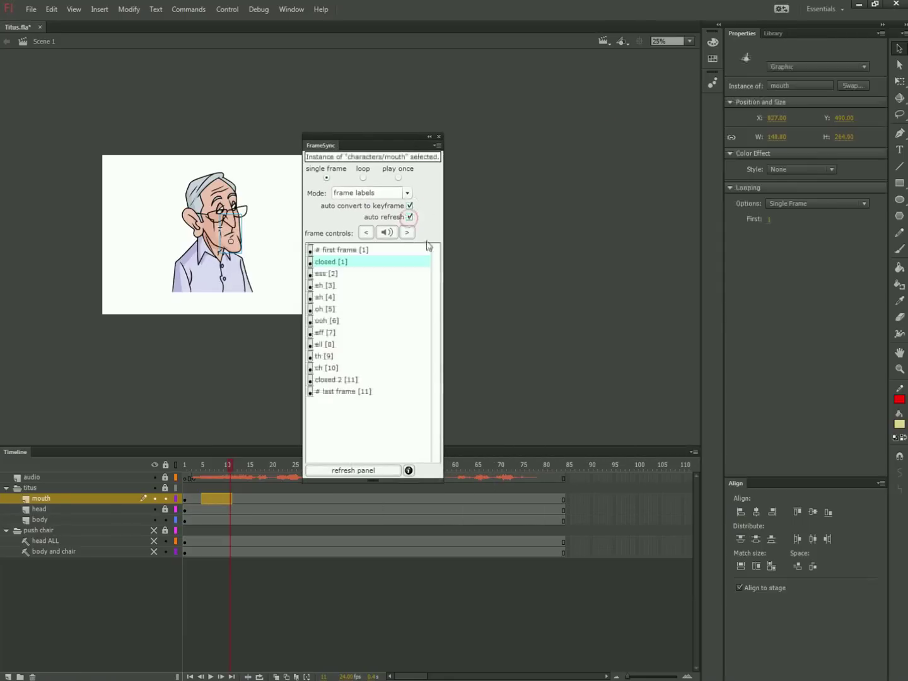
drag(319, 144, 525, 66)
Examine the frame labels of the mouth shapes on Layer 2 inside the mouth symbol and return to Scene 1.
double_click(231, 246)
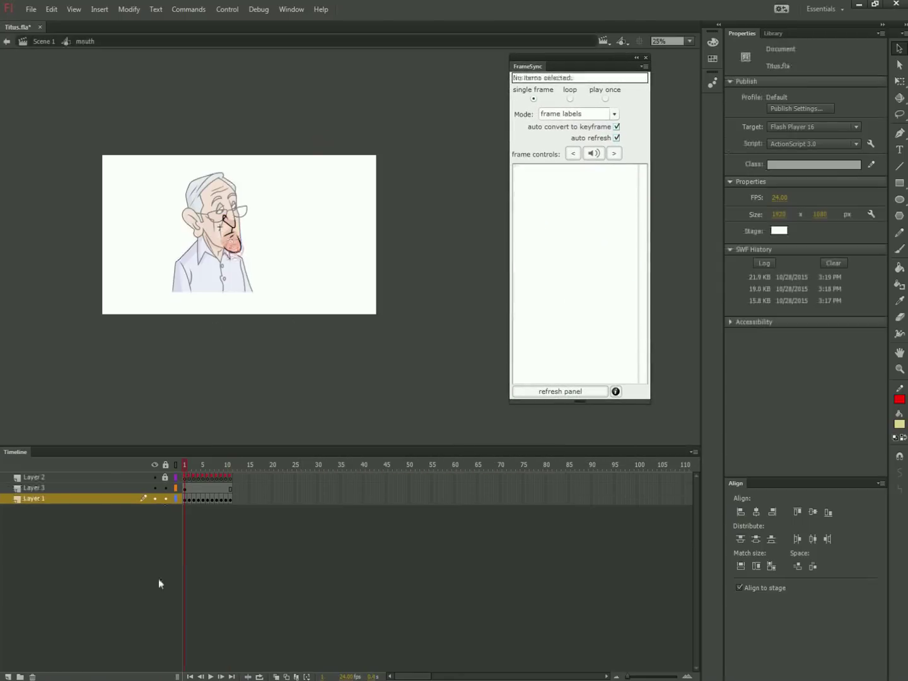
click(185, 479)
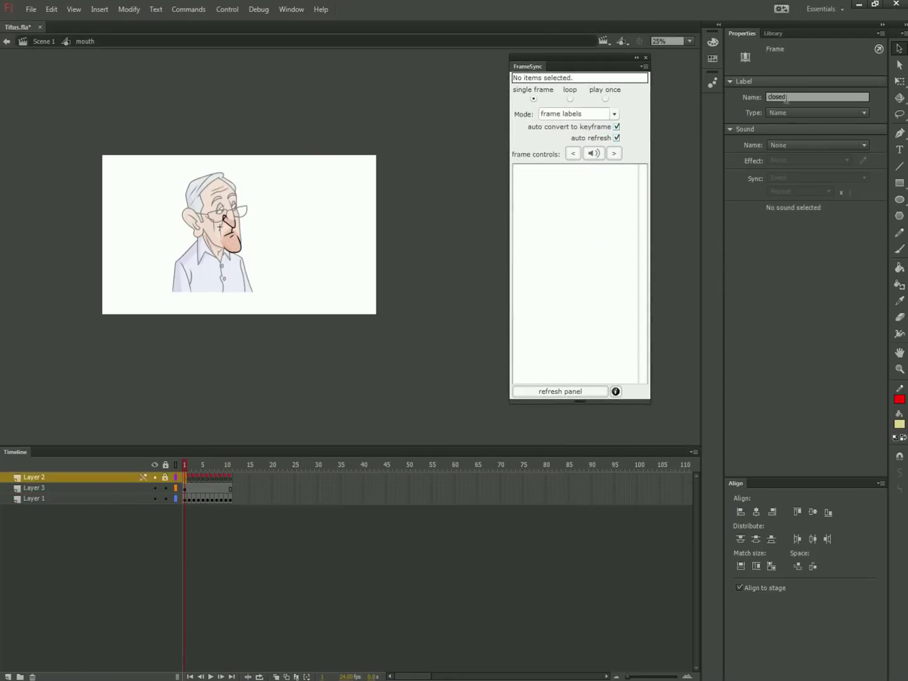
click(195, 472)
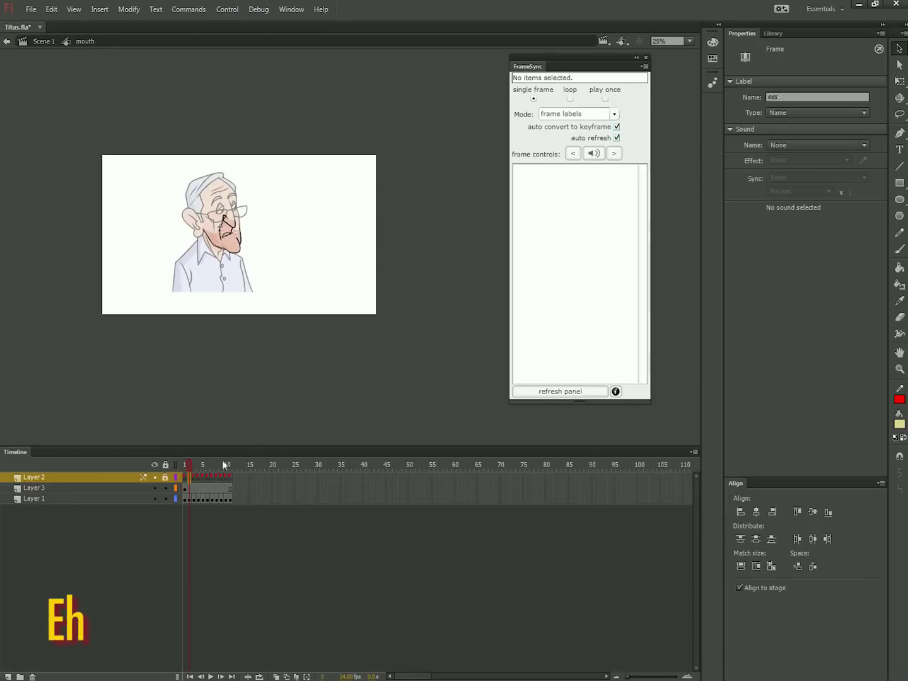
click(199, 477)
click(202, 481)
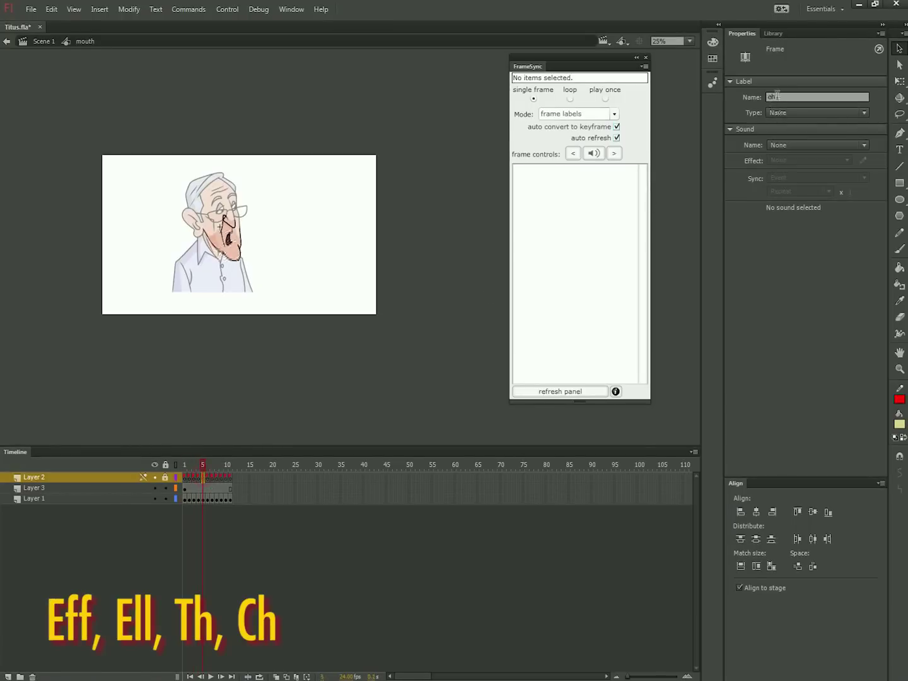
mouse_move(213, 471)
mouse_down()
mouse_move(227, 471)
mouse_move(181, 471)
mouse_up()
click(43, 41)
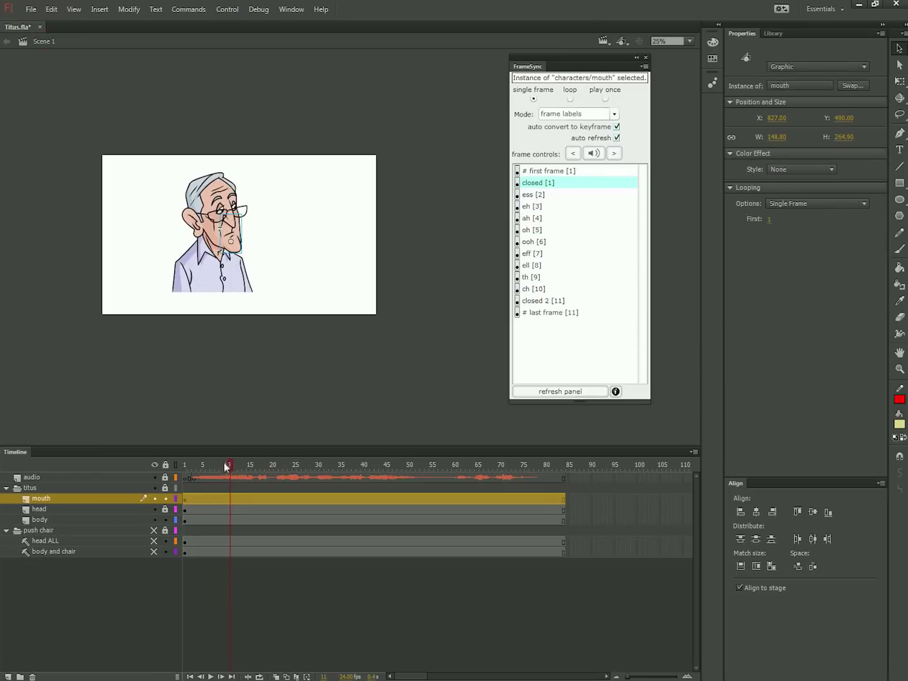
Lip-sync the mouth layer with ess at frame 3, eh at frame 5 and ah at frame 7.
drag(225, 468, 199, 468)
click(201, 500)
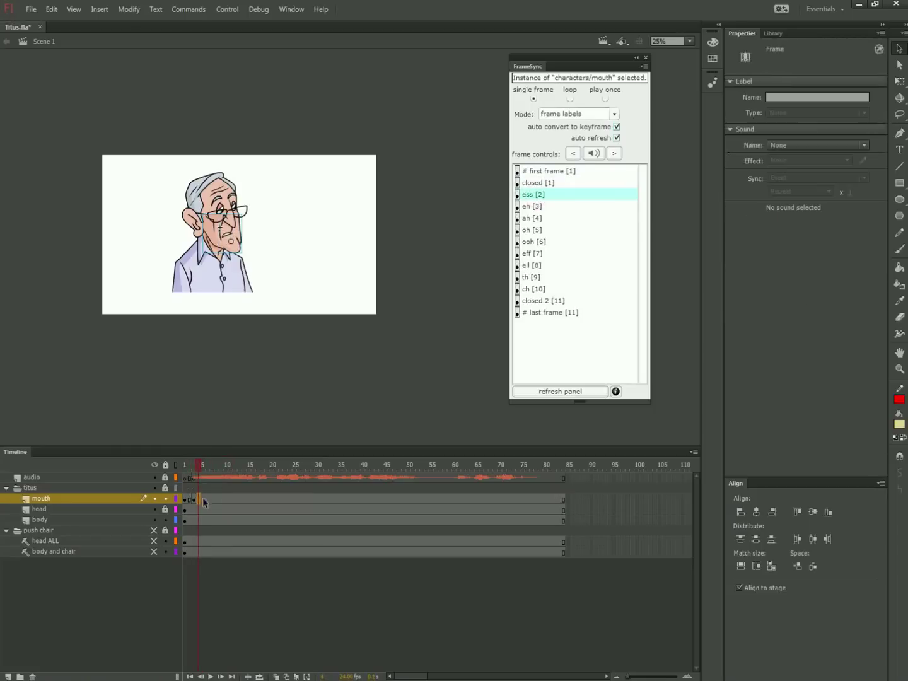
click(203, 500)
click(538, 207)
click(213, 500)
click(539, 219)
Continue the lip-sync over frames 11 to 17 of the mouth layer, using eh, ah, eh and ess in order.
drag(200, 470, 275, 473)
click(229, 499)
click(537, 206)
click(244, 498)
click(534, 218)
click(252, 499)
click(537, 206)
click(258, 498)
click(535, 195)
Lip-sync frames 17 to 21 of the mouth layer with the ah, ell and eh mouth shapes, following the audio.
click(255, 499)
click(259, 499)
click(534, 219)
click(263, 499)
click(267, 500)
click(534, 266)
click(271, 501)
click(533, 265)
click(275, 501)
click(531, 218)
click(271, 502)
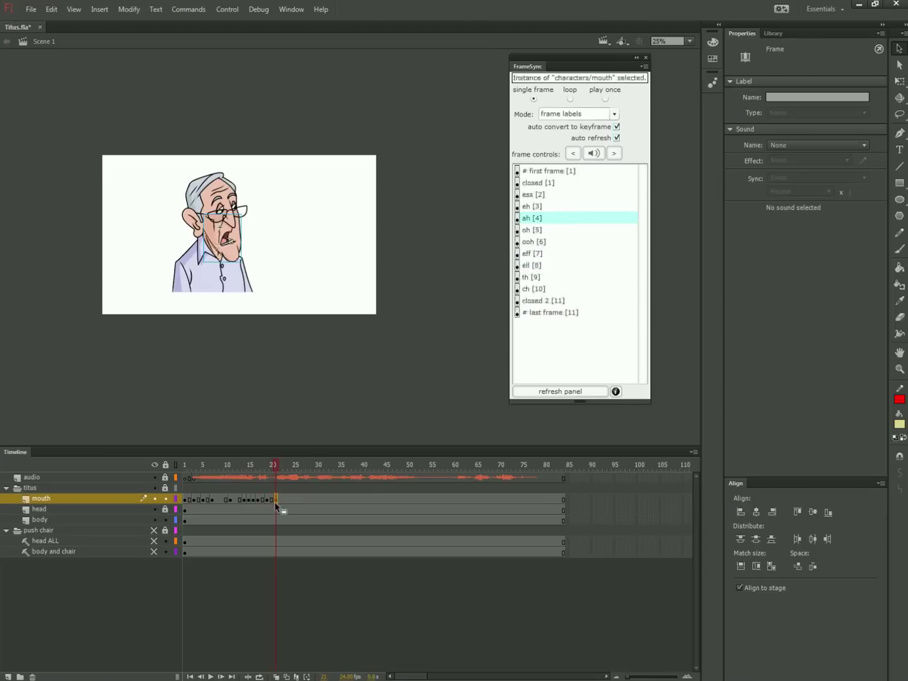
click(534, 207)
Assign the ooh mouth shape near frame 22 and check the lip-sync along the mouth layer against the audio.
drag(267, 470, 280, 473)
click(282, 500)
click(534, 241)
drag(281, 472, 293, 473)
drag(496, 474, 412, 469)
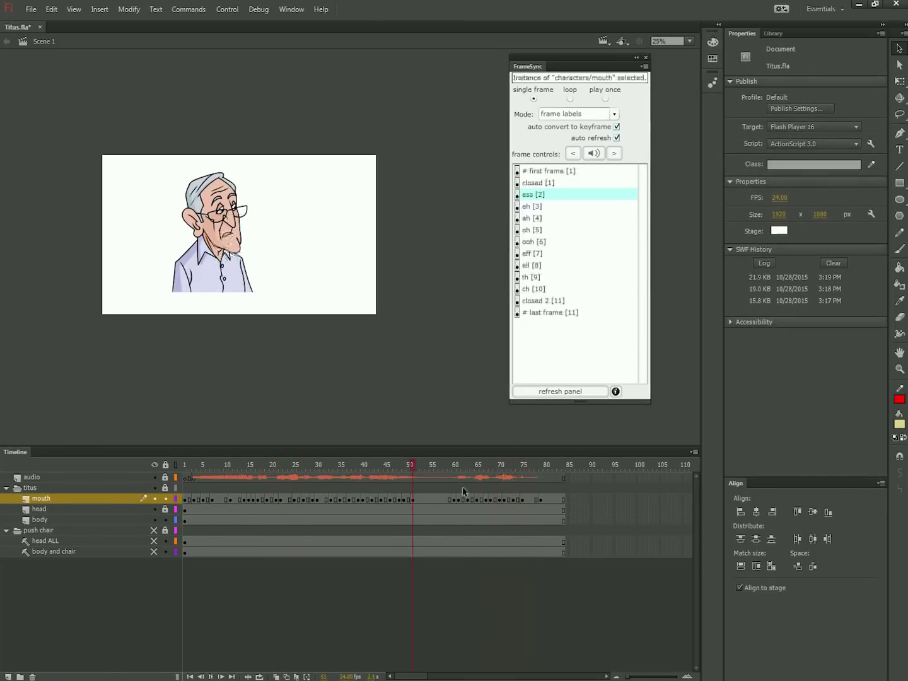
drag(463, 491, 451, 506)
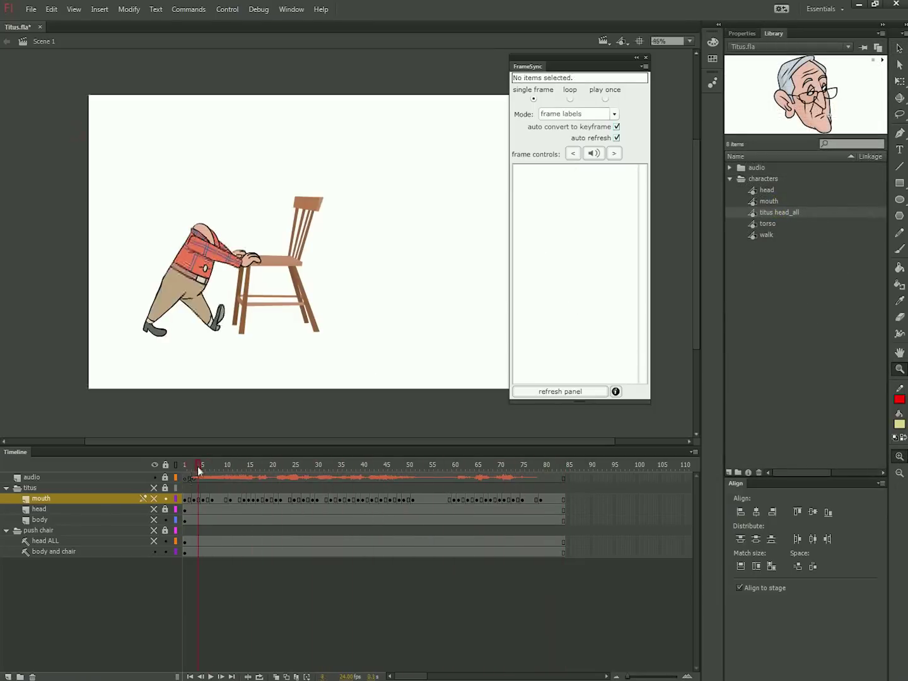
Show the head ALL layer and add keyframes at frame 83 on the head ALL and body and chair layers.
drag(210, 469, 563, 484)
click(155, 541)
click(184, 464)
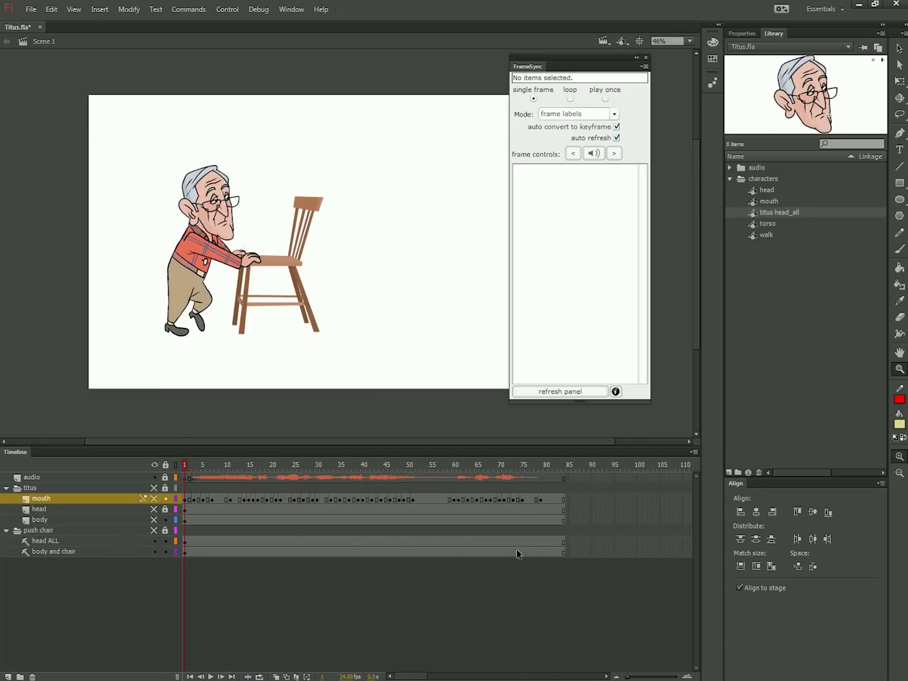
drag(562, 541, 556, 558)
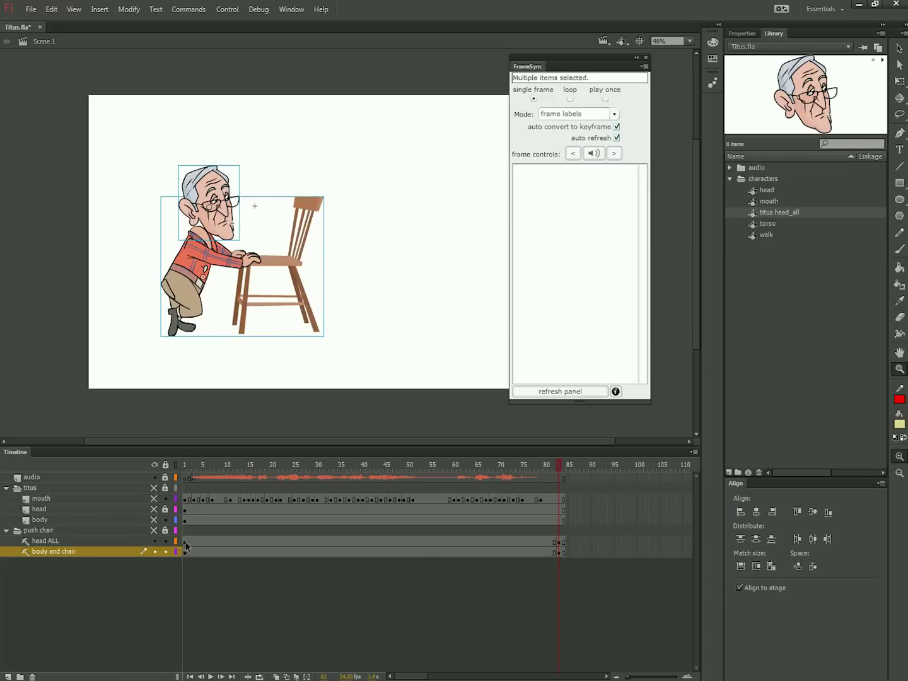
At frame 1, move the head and the chair-pushing body together to near the stage's left edge.
drag(184, 542, 187, 551)
key(shift+Left)
key(shift+Left)
key(shift+Left)
key(shift+Left)
key(shift+Left)
key(shift+Left)
key(shift+Left)
key(shift+Left)
key(shift+Left)
key(shift+Left)
key(shift+Left)
key(shift+Left)
key(shift+Left)
key(shift+Left)
key(shift+Left)
key(shift+Left)
key(shift+Left)
key(shift+Left)
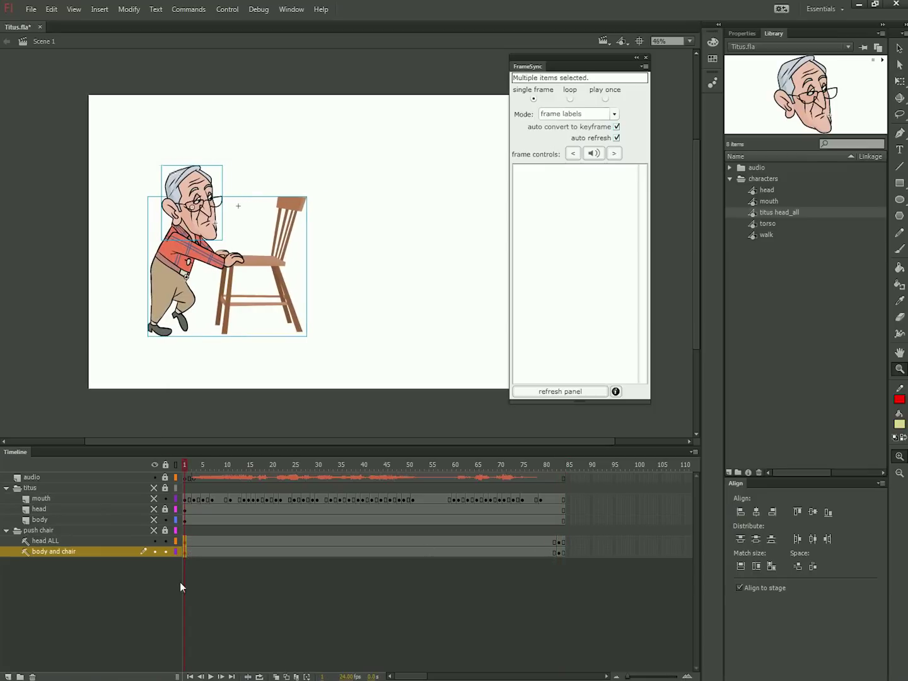
key(shift+Left)
key(shift+Left)
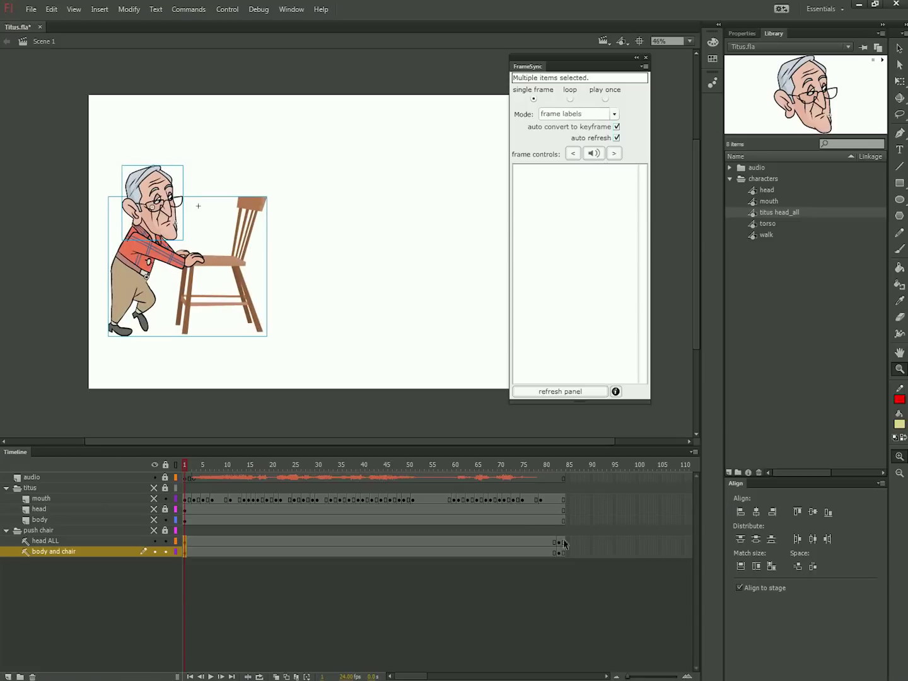
At frame 83, move the head and the chair-pushing body together to near the stage's right edge, and close the FrameSync panel.
drag(559, 542, 558, 552)
key(shift+Right)
key(shift+Right)
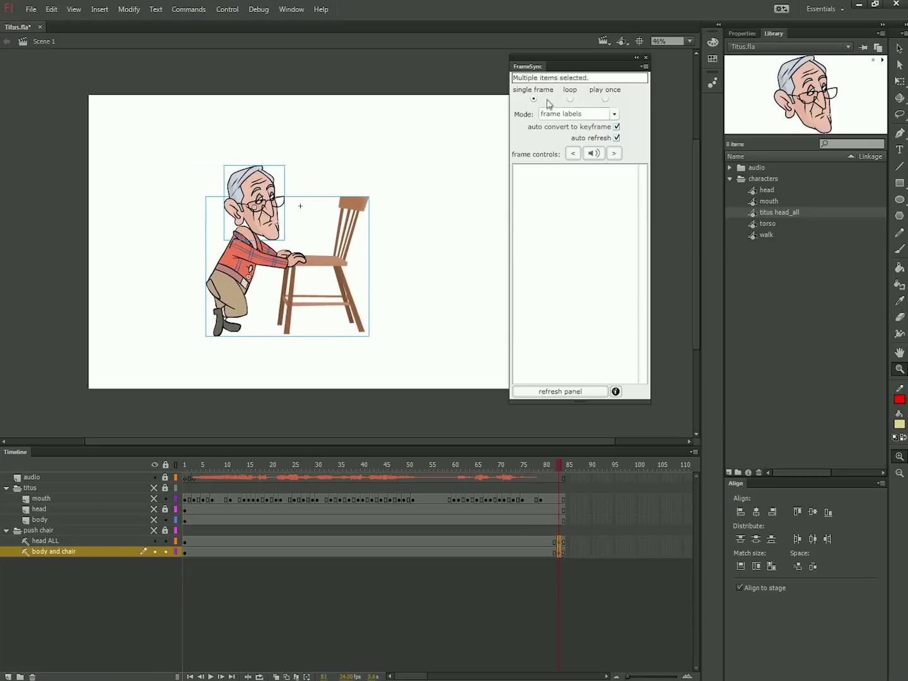
key(shift+Right)
key(shift+Right)
key(shift+Right)
key(shift+Right)
key(shift+Right)
key(shift+Right)
key(shift+Right)
key(shift+Right)
click(644, 57)
key(shift+Right)
key(shift+Right)
key(shift+Right)
key(shift+Right)
key(shift+Right)
key(shift+Right)
key(shift+Right)
key(shift+Right)
key(shift+Right)
key(shift+Right)
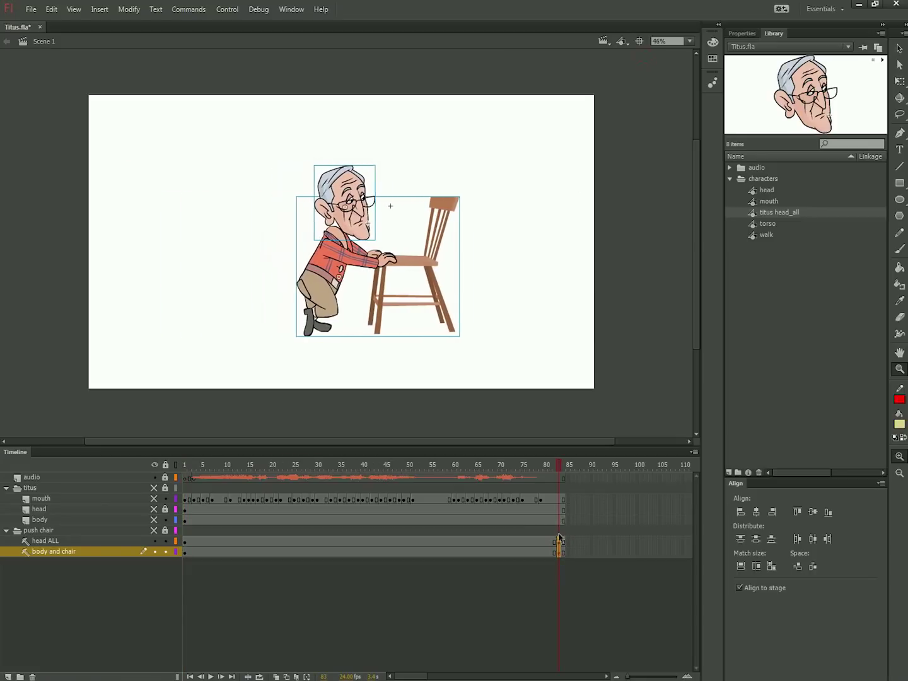
key(shift+Right)
key(shift+Right)
key(shift+Right)
key(shift+Right)
key(shift+Right)
key(shift+Right)
key(shift+Right)
key(shift+Right)
key(shift+Right)
key(shift+Right)
key(shift+Right)
key(shift+Right)
key(shift+Right)
key(shift+Right)
key(shift+Right)
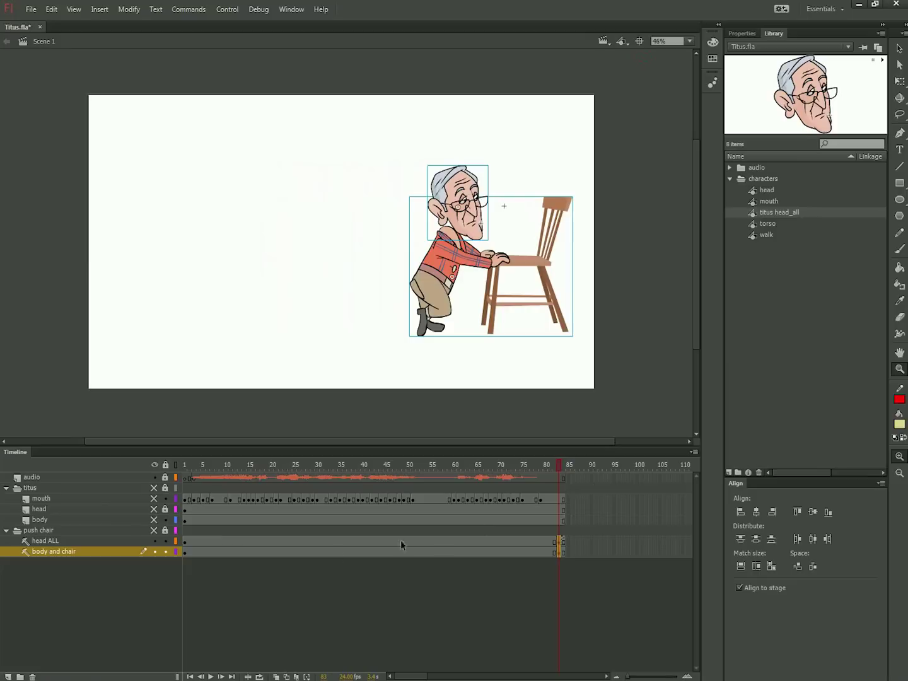
Create classic tweens on the head ALL and body and chair layers and play the animation from frame 1.
click(198, 551)
right_click(199, 551)
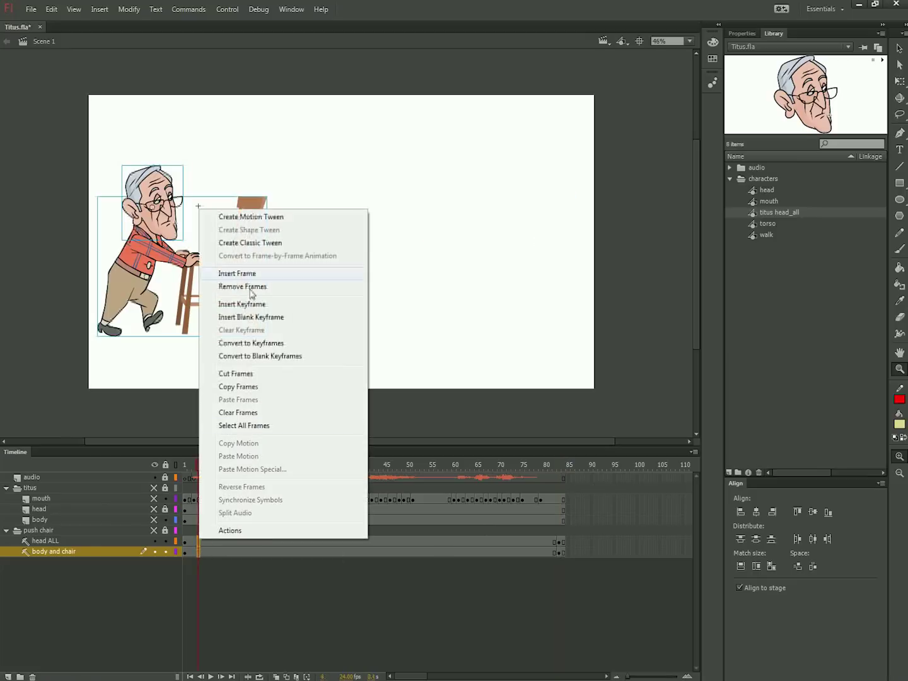
click(253, 243)
drag(198, 468, 174, 474)
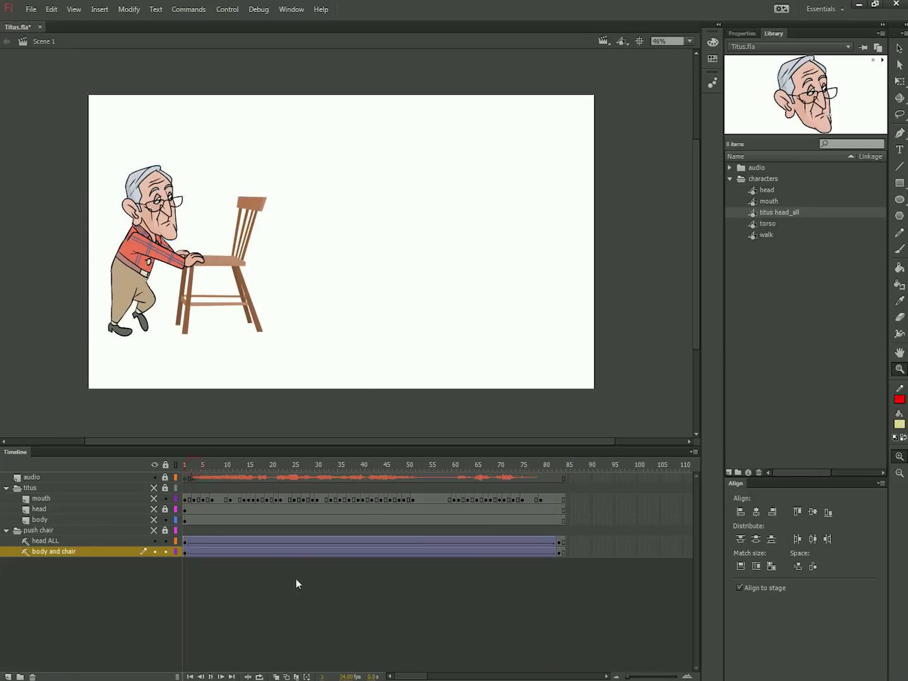
key(Return)
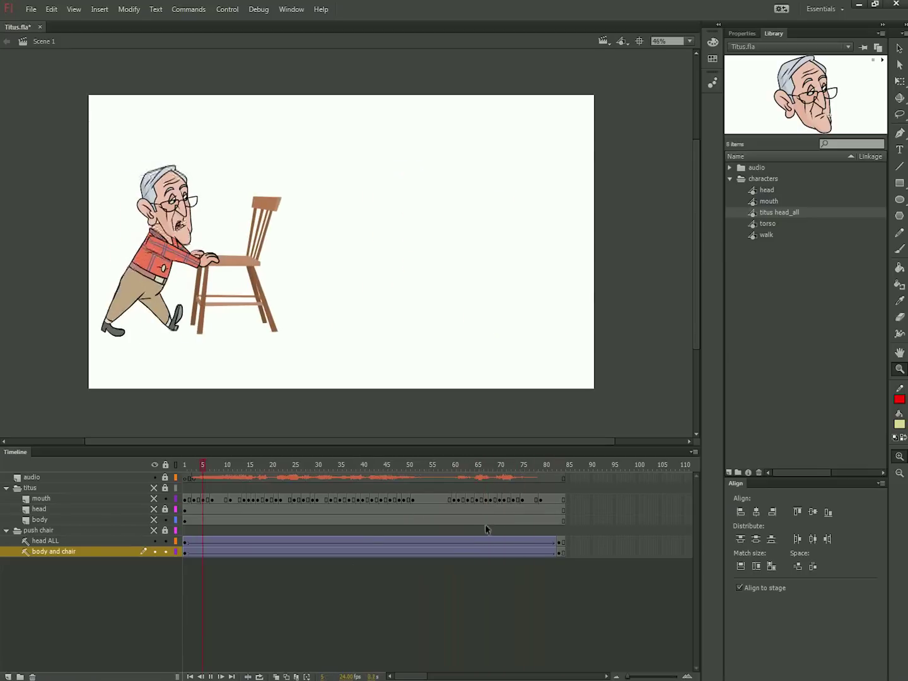
Convert the tweens over frames 1 to 83 on the head ALL and body and chair layers to keyframes with Tween2Keys.
drag(187, 548, 558, 556)
click(189, 9)
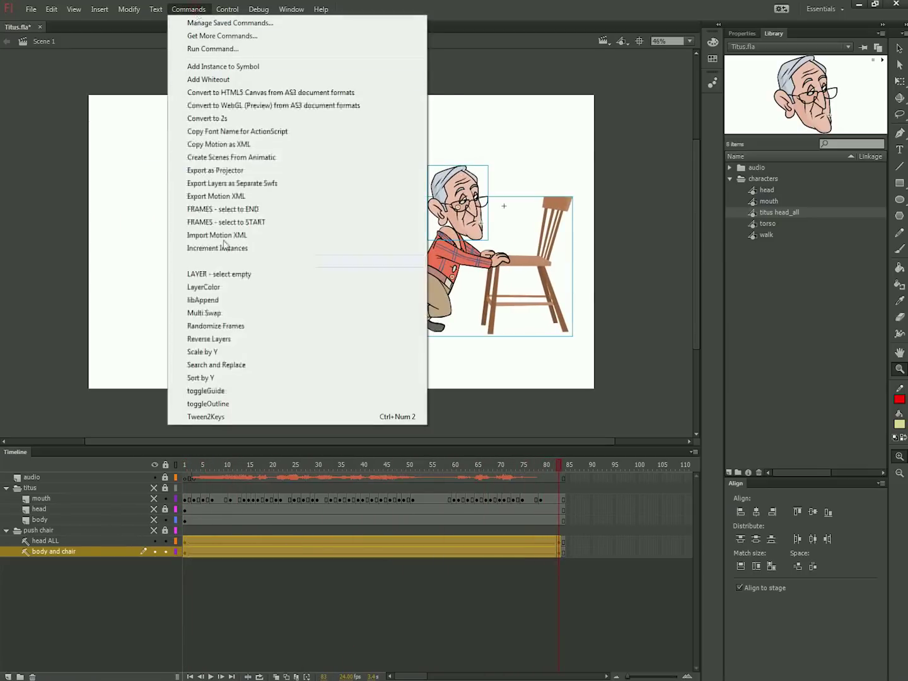
click(208, 416)
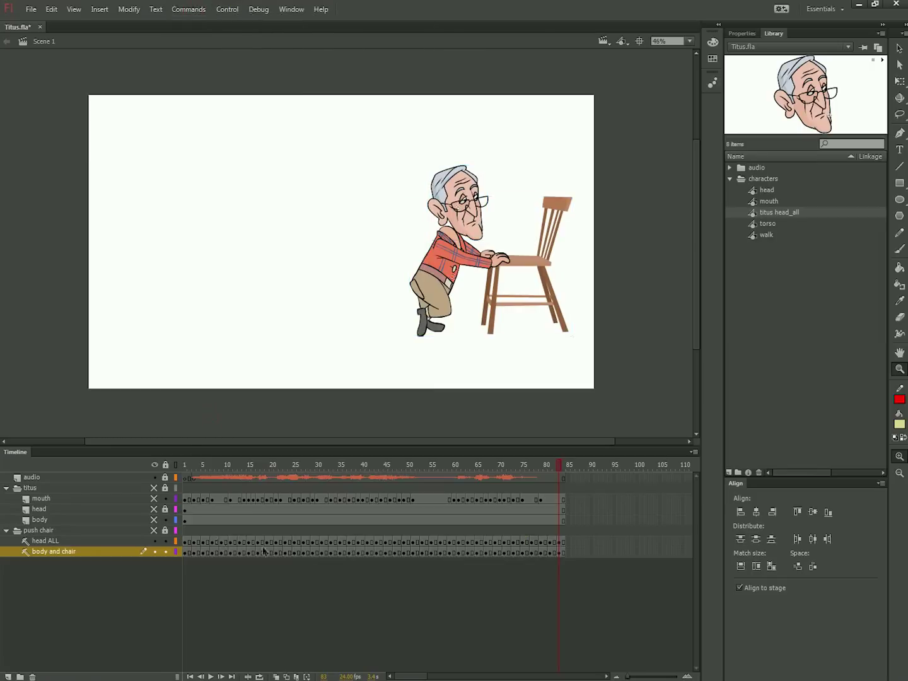
Select the frame 3 keyframe of the body and chair layer and turn on onion skinning over frames 1 to 3.
click(190, 541)
click(194, 542)
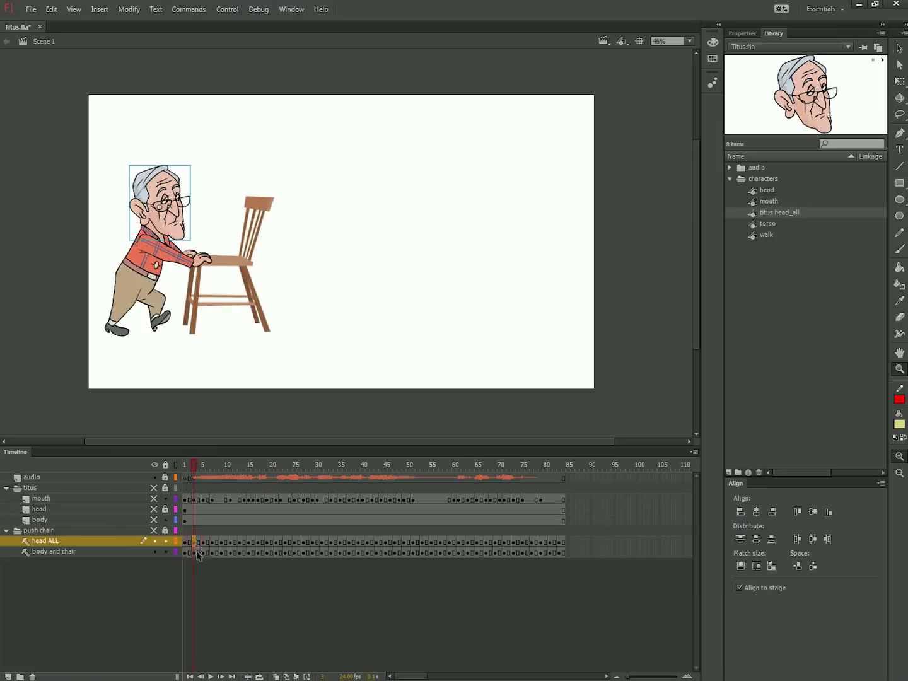
click(197, 554)
drag(200, 554, 194, 555)
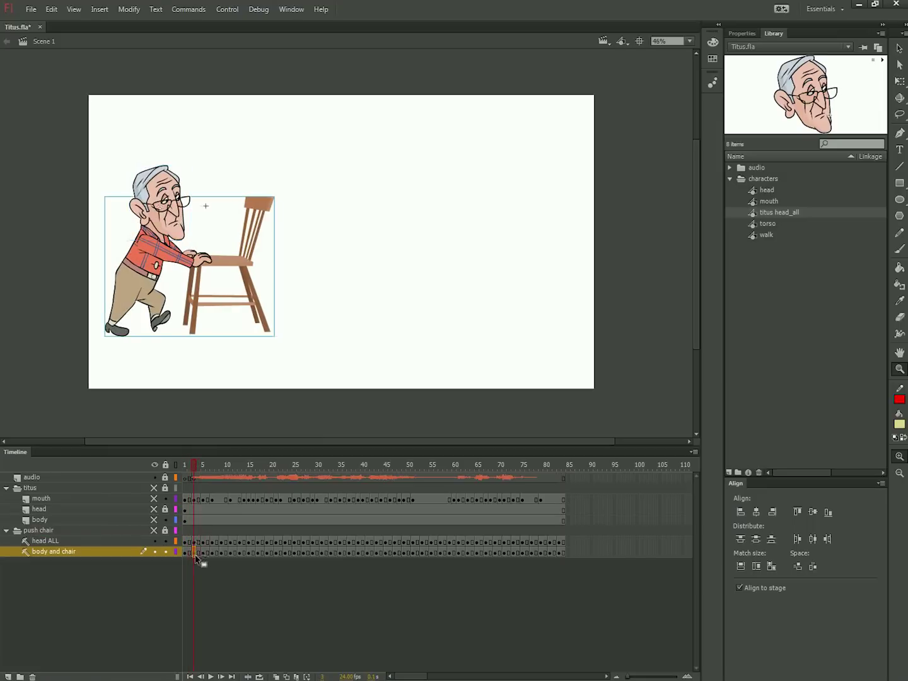
click(276, 677)
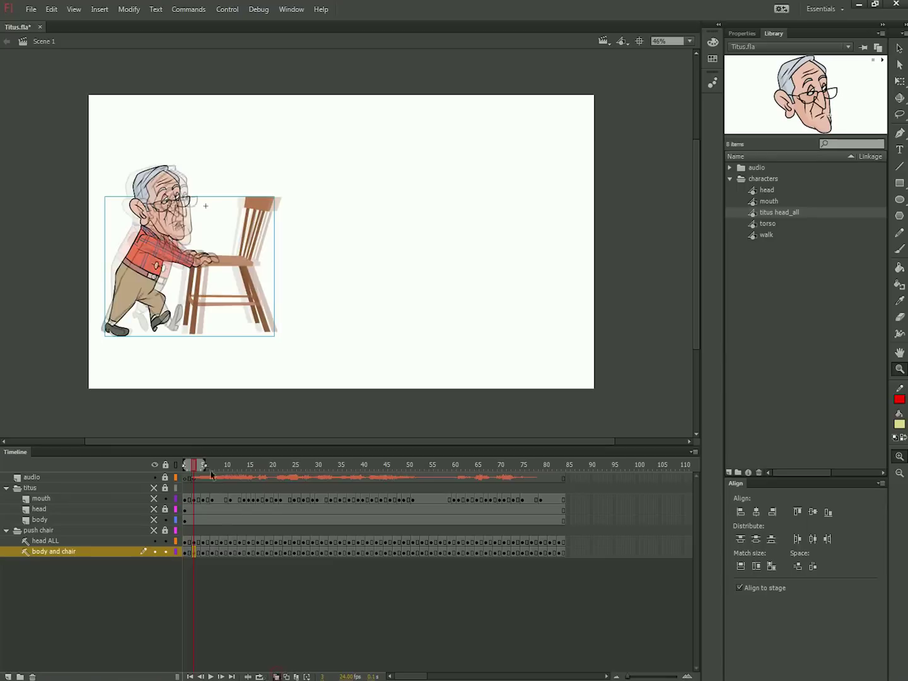
drag(197, 470, 193, 470)
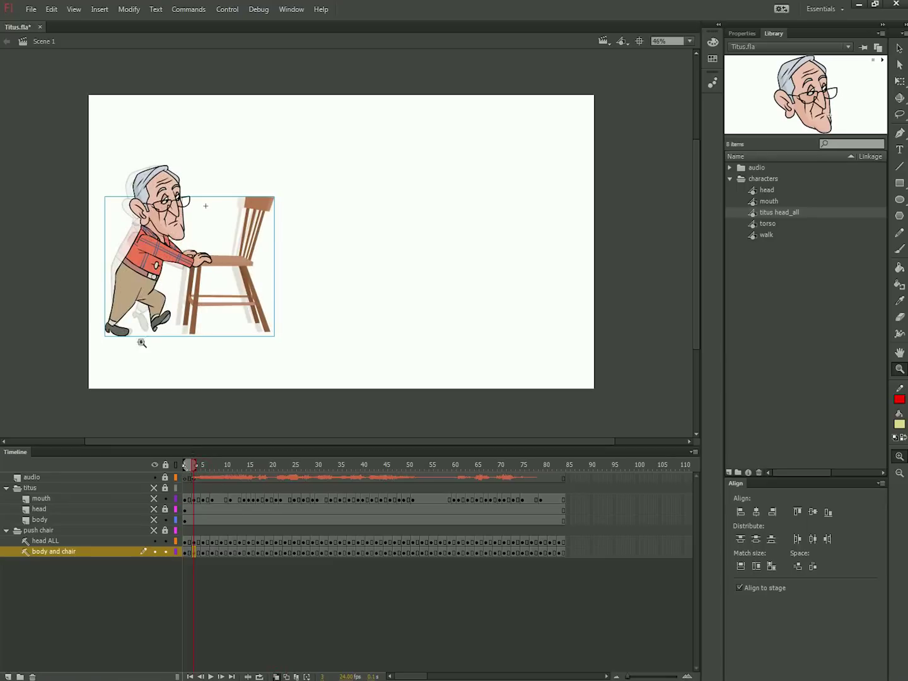
Lock the mouth, head and body layers, and move the head ALL and body and chair keyframes rightward frame by frame.
drag(166, 498, 166, 519)
drag(198, 541, 251, 555)
key(.)
key(.)
key(.)
key(.)
key(.)
key(.)
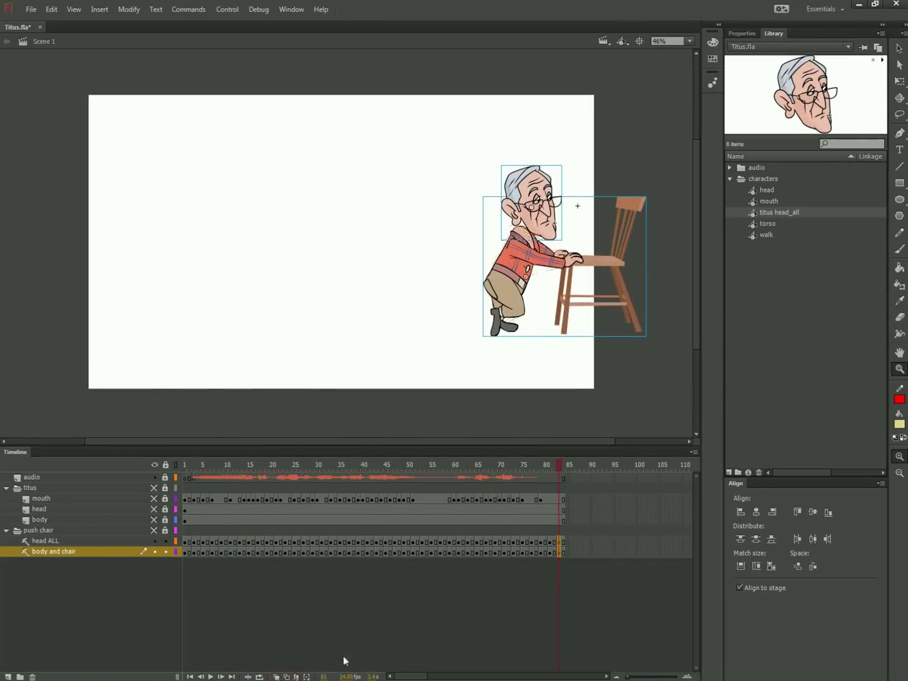
Work backward through the head ALL keyframes from frame 83 to frame 1, adjusting the head's height to follow the body.
click(559, 542)
click(554, 542)
click(541, 542)
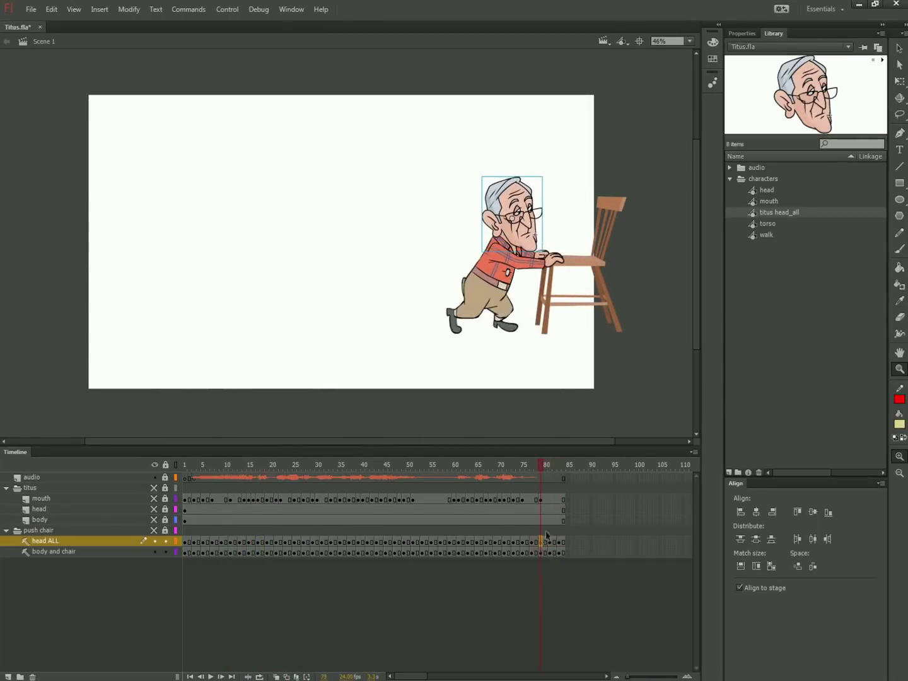
click(528, 542)
click(517, 544)
click(508, 542)
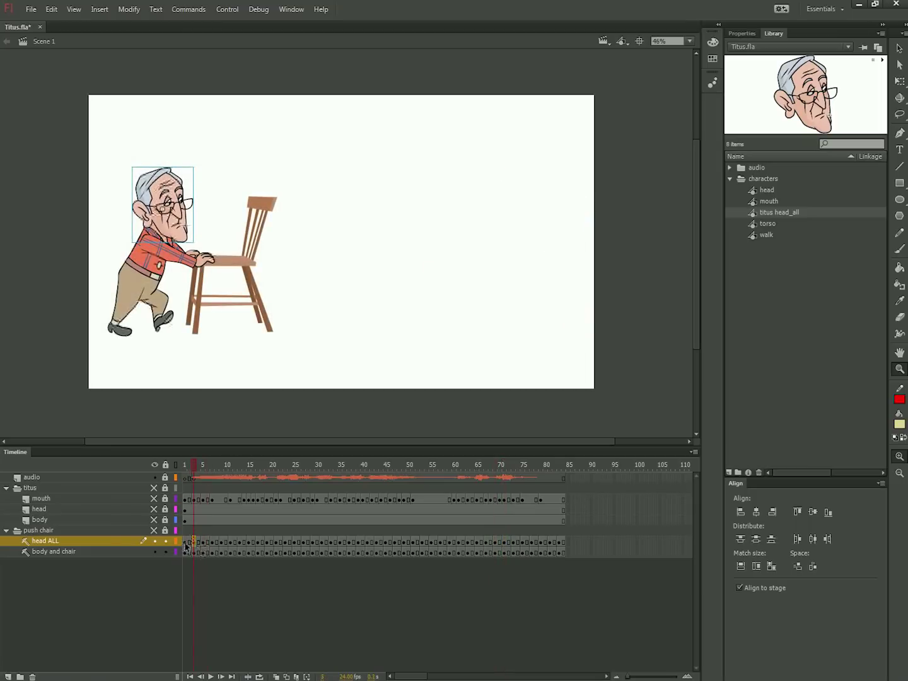
click(185, 542)
Add a layer above head ALL, copy the first body and chair keyframe onto it, and rename the layer "front arm".
drag(202, 477, 382, 492)
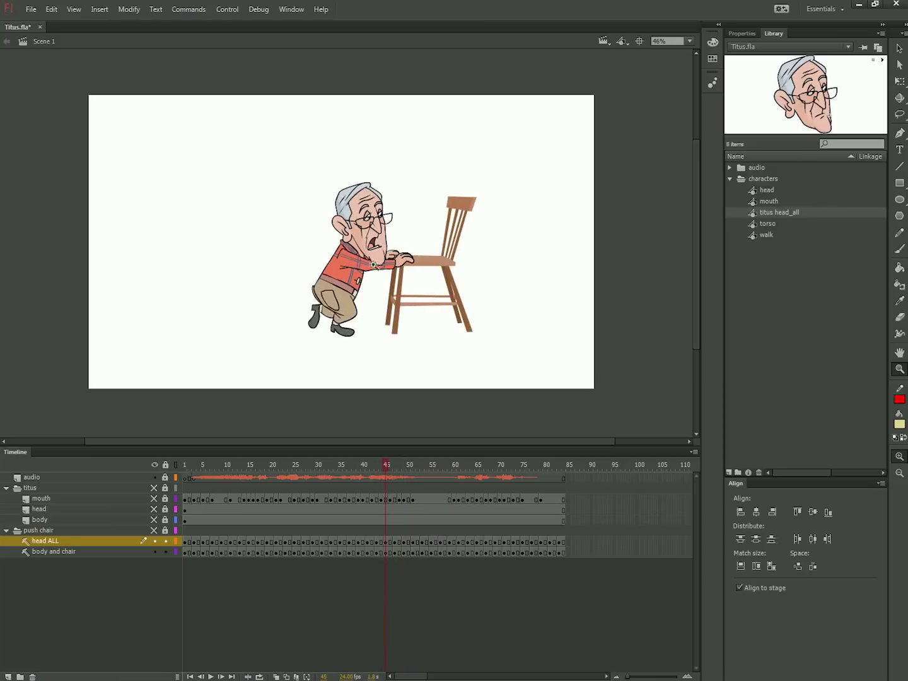
click(74, 544)
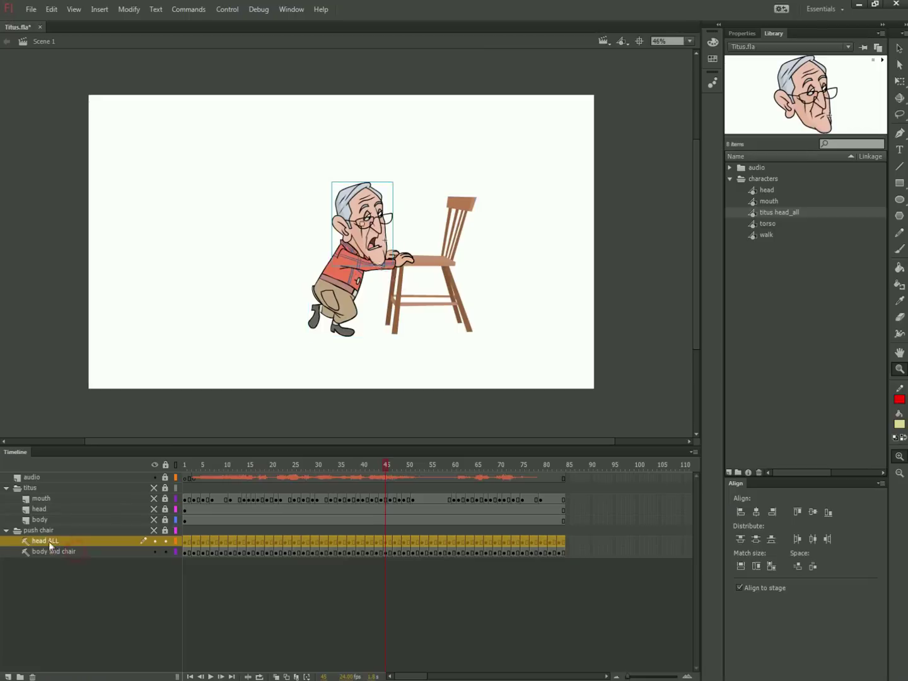
click(10, 677)
click(188, 563)
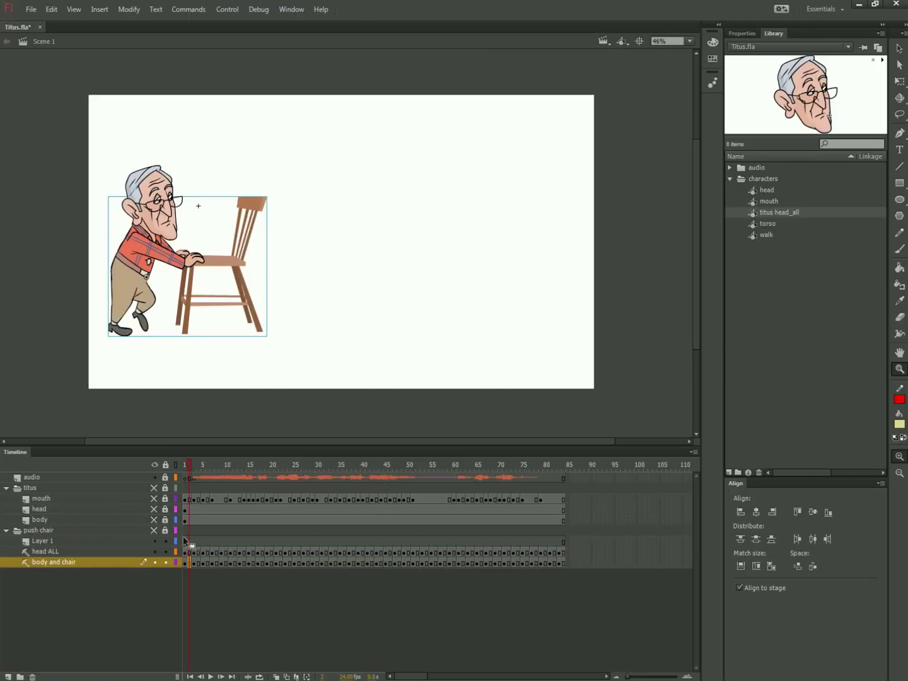
drag(184, 538, 185, 542)
double_click(53, 542)
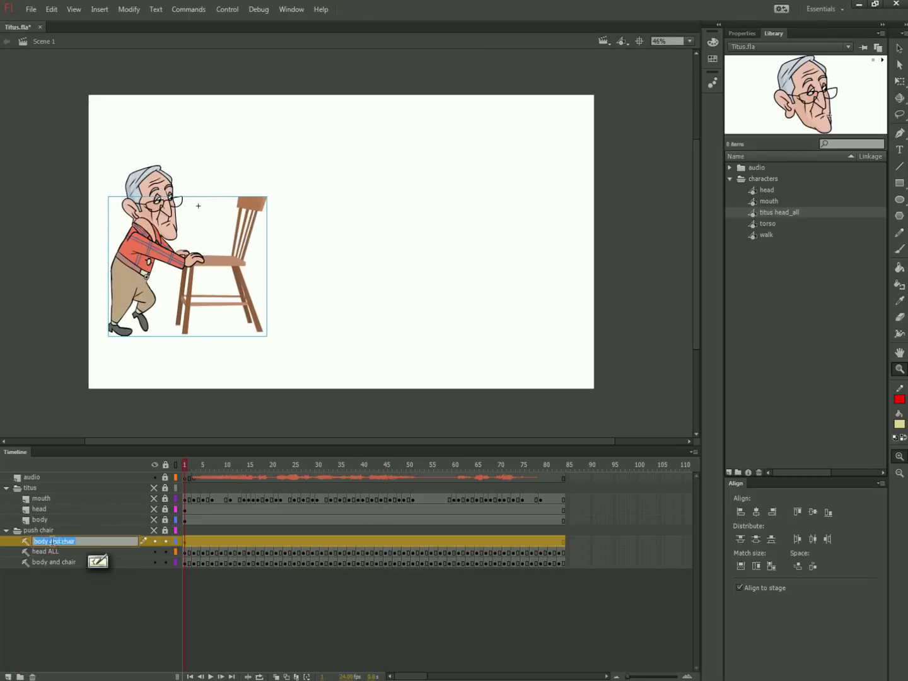
text(front arm)
key(Return)
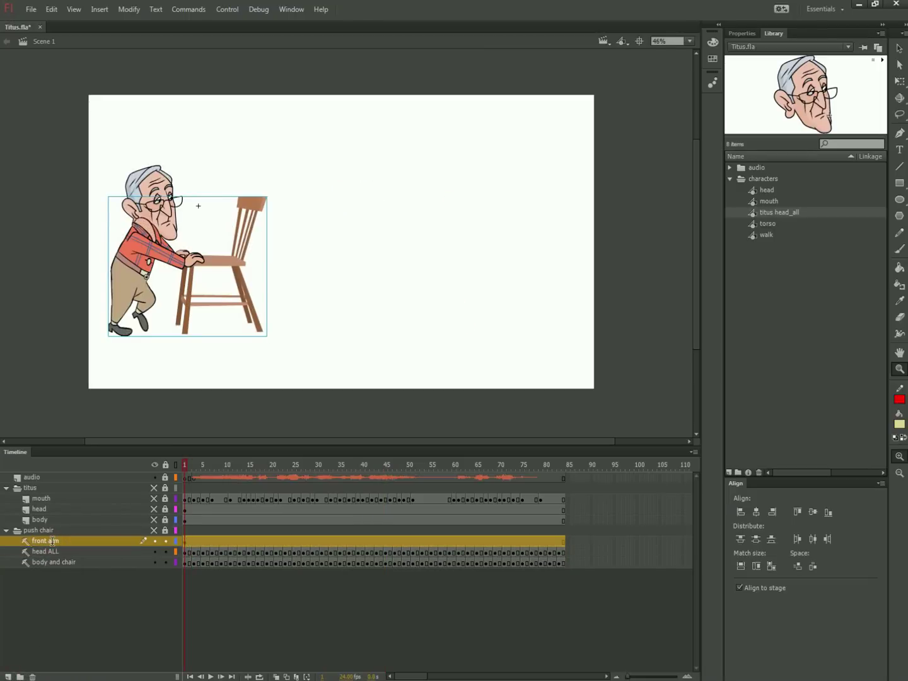
Hide the head ALL and body and chair layers and duplicate the copied walk symbol as "front arm".
drag(153, 552, 153, 561)
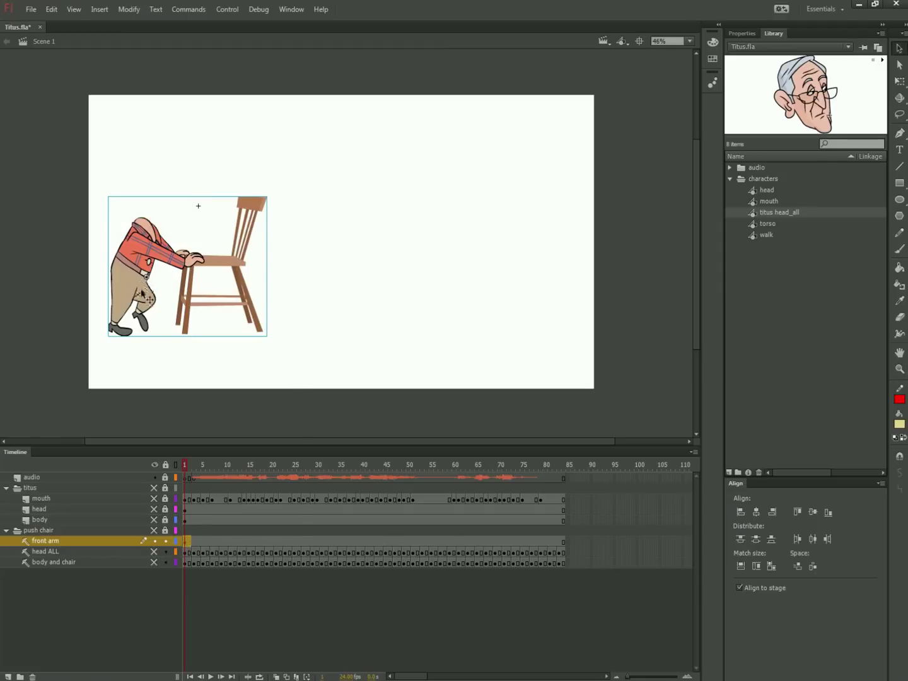
right_click(136, 272)
click(190, 603)
text(front arm)
key(Return)
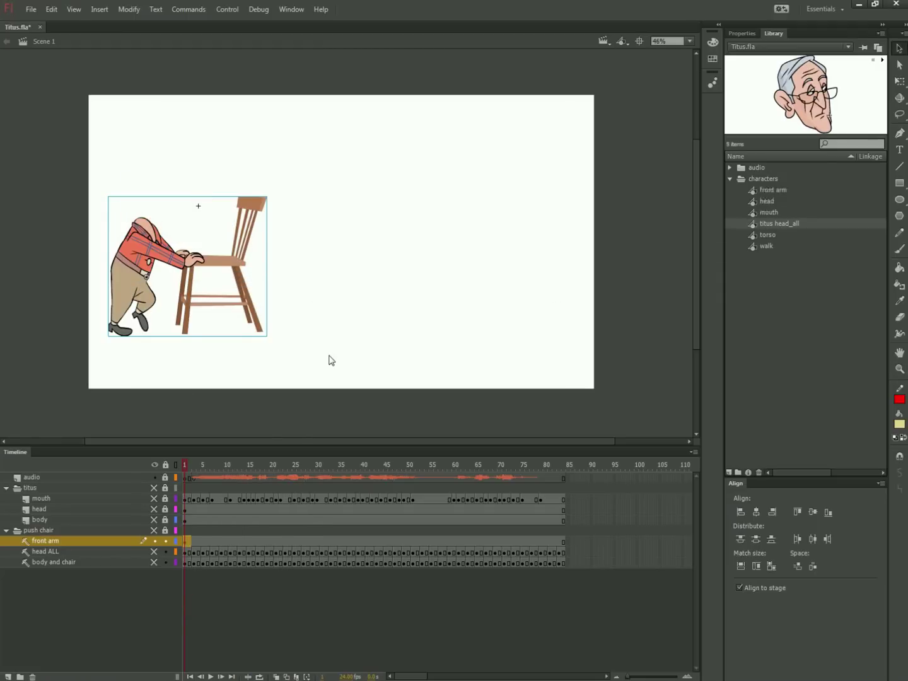
Delete the body, back arm, back hand and chair layers inside the front arm symbol and return to Scene 1.
double_click(154, 285)
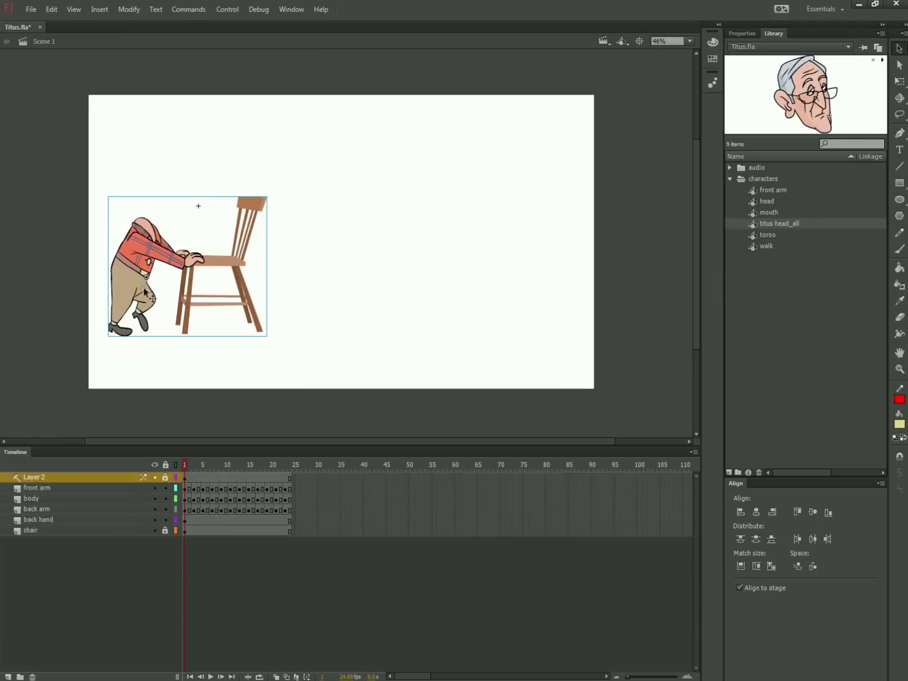
click(31, 498)
shift+click(40, 531)
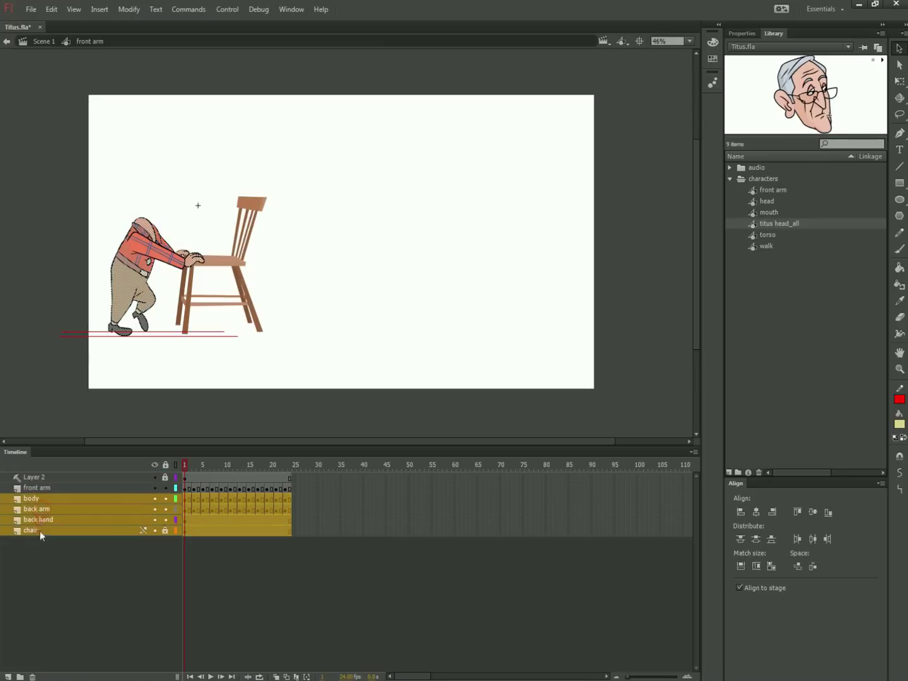
click(32, 677)
click(32, 676)
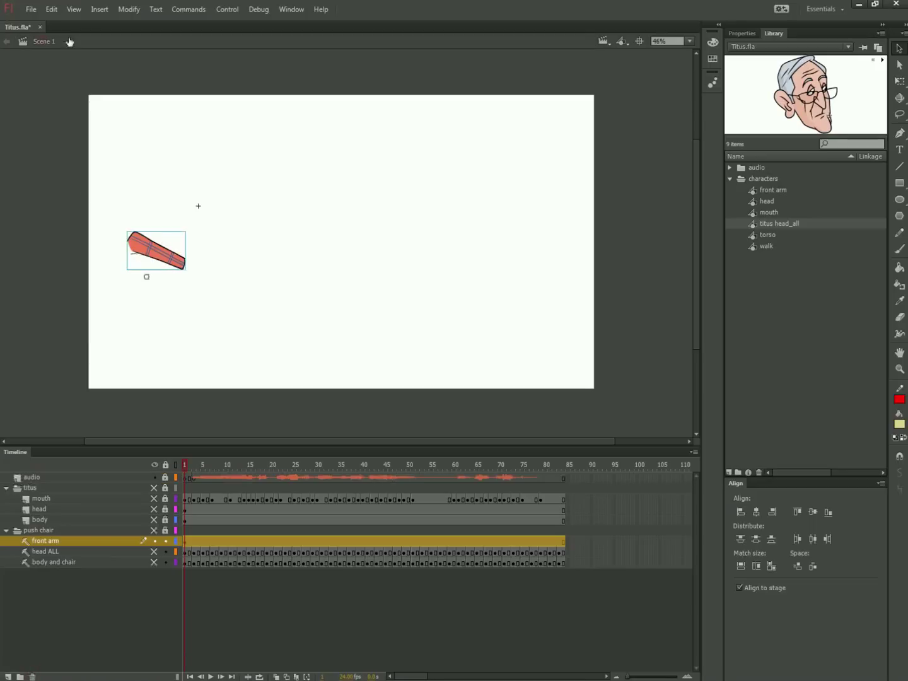
Show the body and chair layer and copy its keyframes over frames 1 to 84 onto the front arm layer.
click(153, 562)
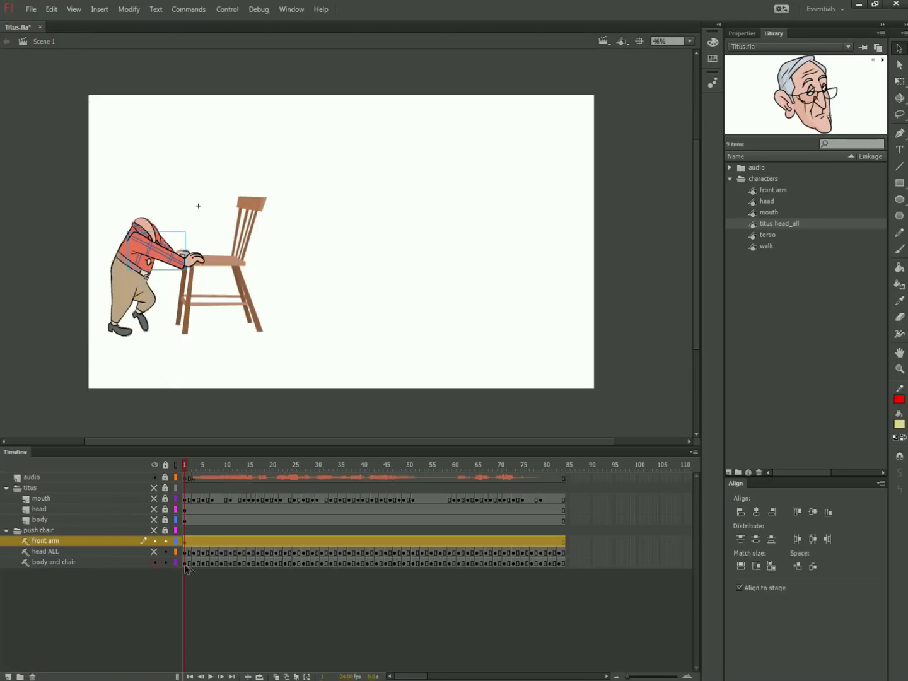
click(184, 564)
click(564, 564)
drag(185, 564, 185, 545)
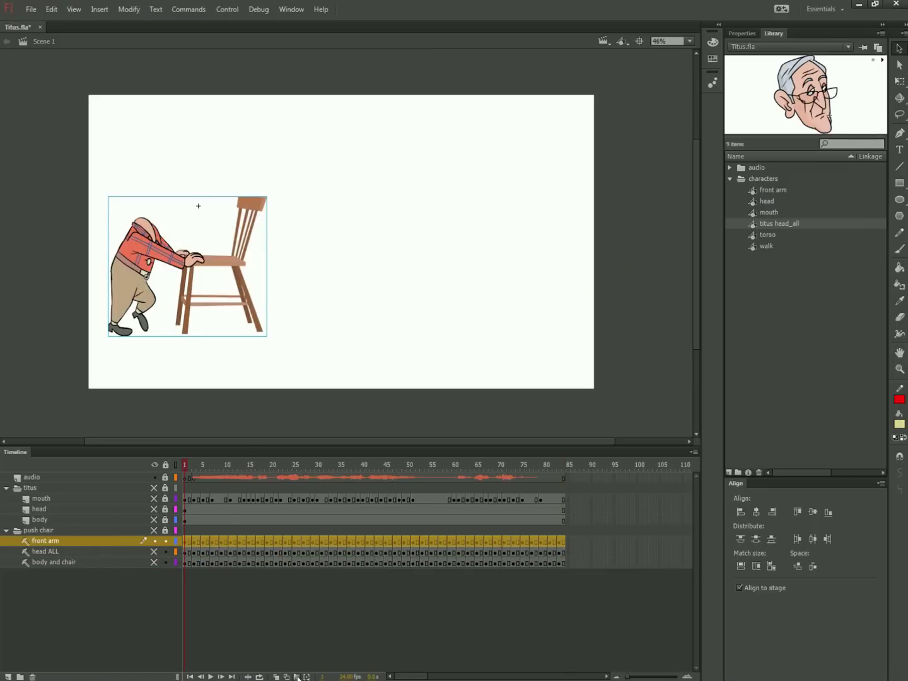
Swap all instances on the front arm layer for the front arm symbol with Multi Swap, using Edit Multiple Frames over frames 1 to 84.
drag(184, 465, 568, 465)
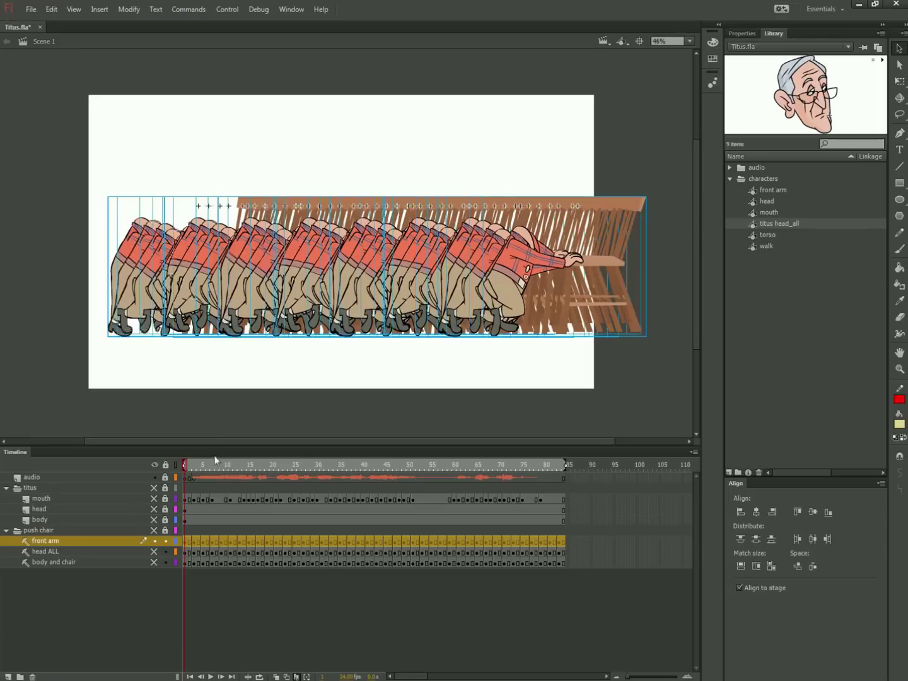
click(776, 189)
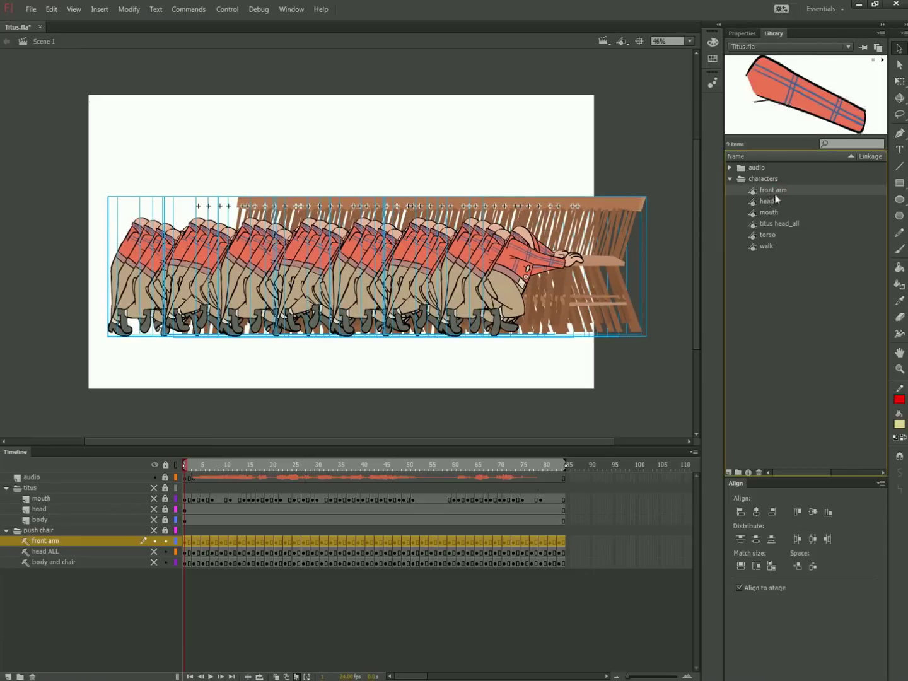
click(192, 9)
click(208, 312)
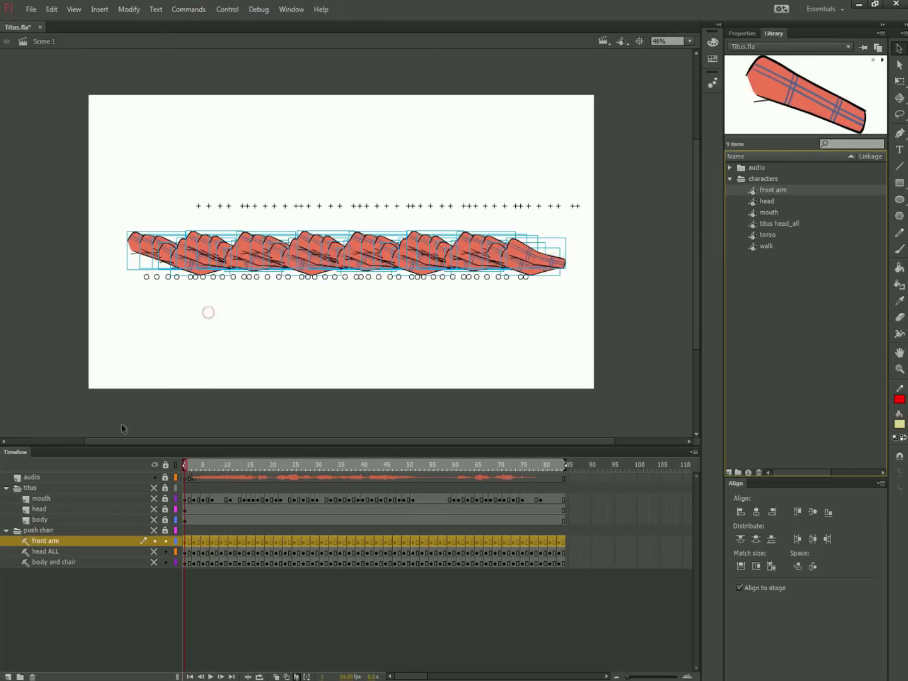
click(296, 676)
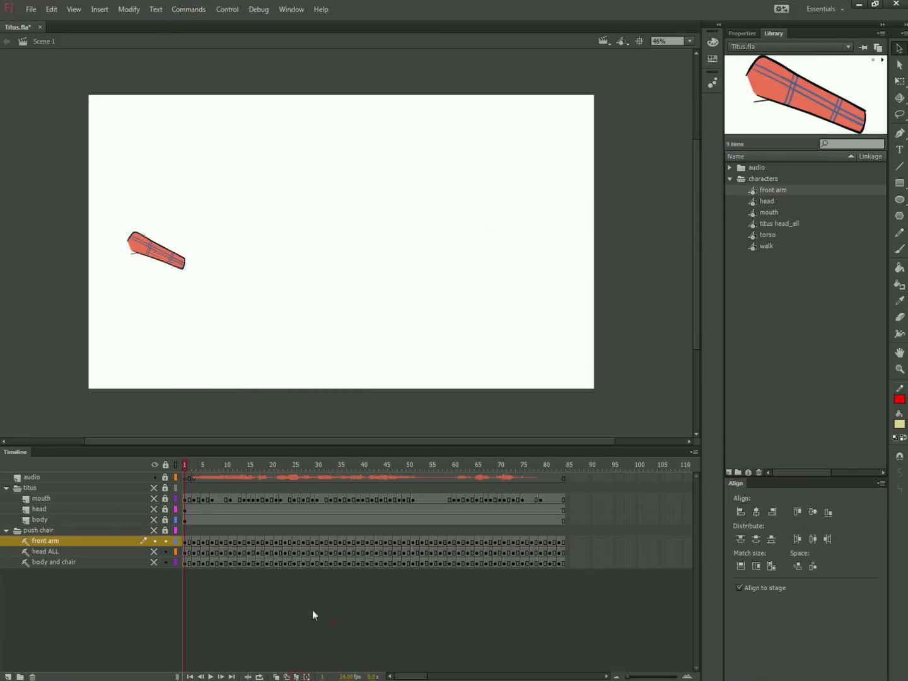
Show the head ALL and body and chair layers and scrub through the walk up to frame 84.
drag(188, 465, 329, 466)
drag(155, 552, 156, 562)
click(194, 464)
drag(196, 465, 567, 490)
click(650, 378)
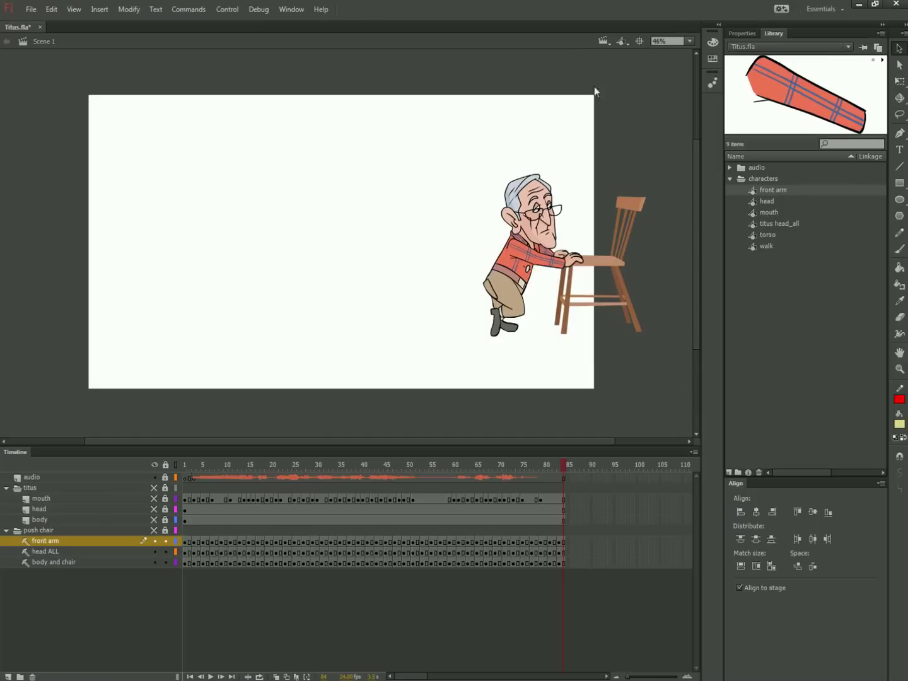
click(226, 465)
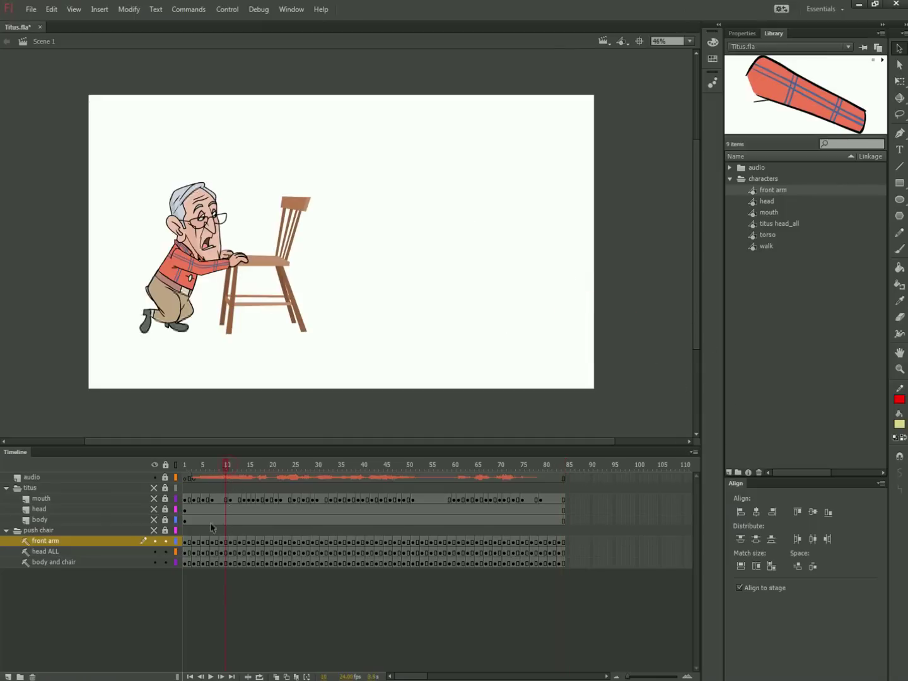
Display the push chair layers as outlines and set the outline color of all three to #990000 with LayerColor.
click(176, 532)
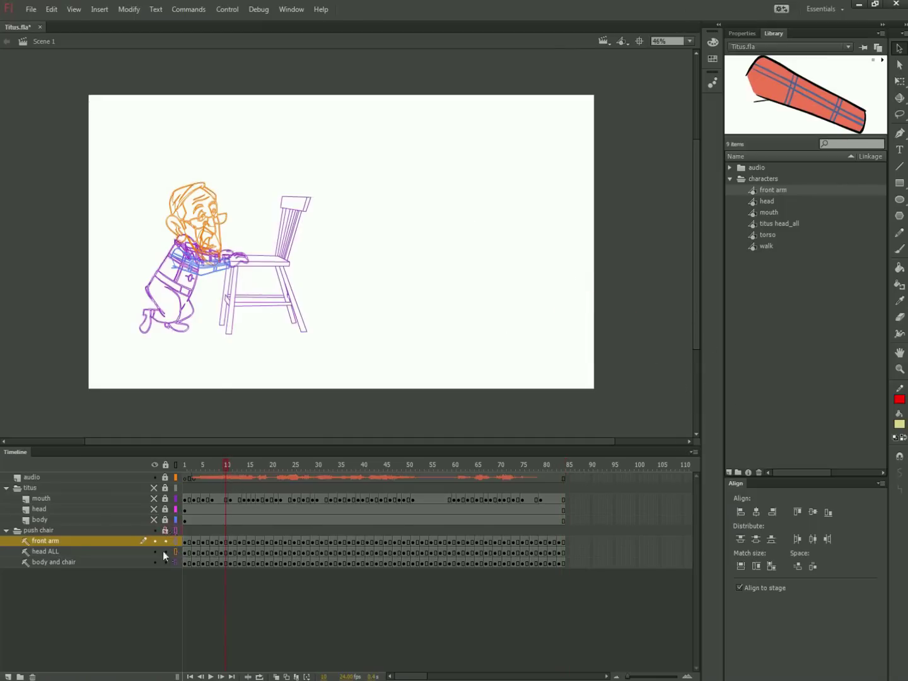
click(73, 551)
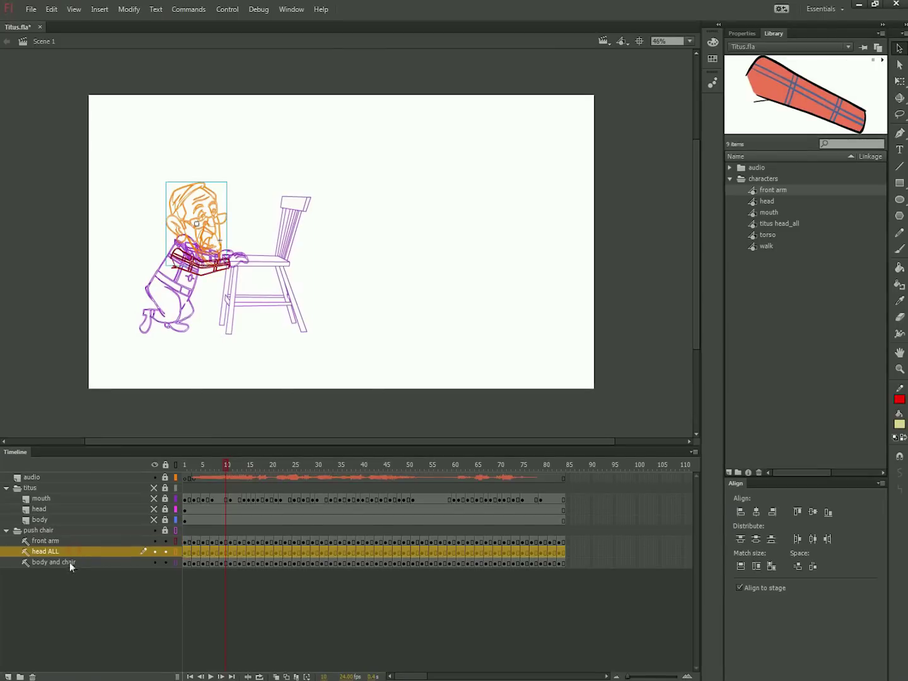
shift+click(70, 562)
click(63, 540)
shift+click(58, 560)
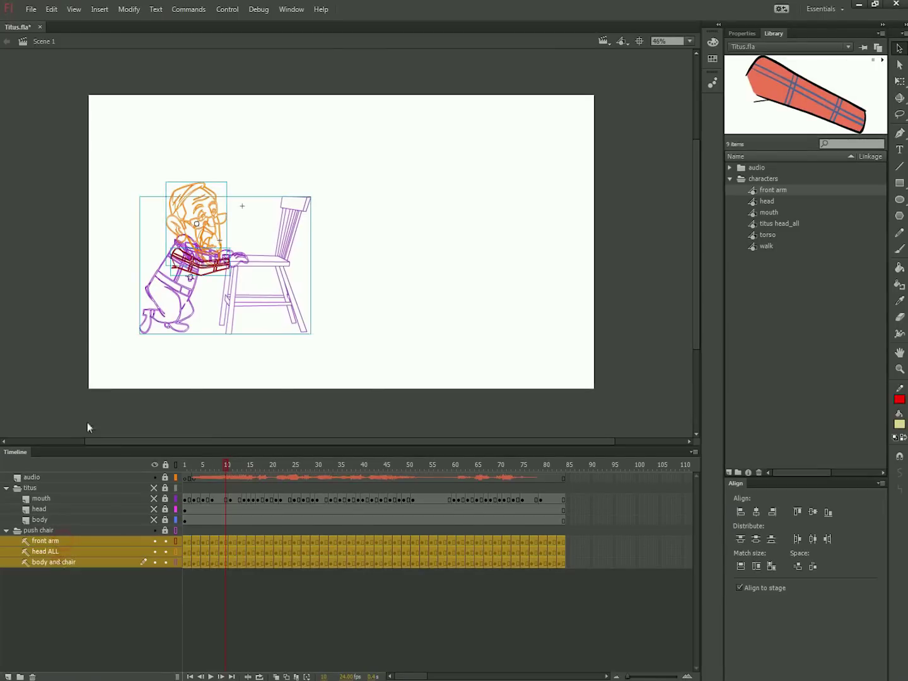
click(188, 9)
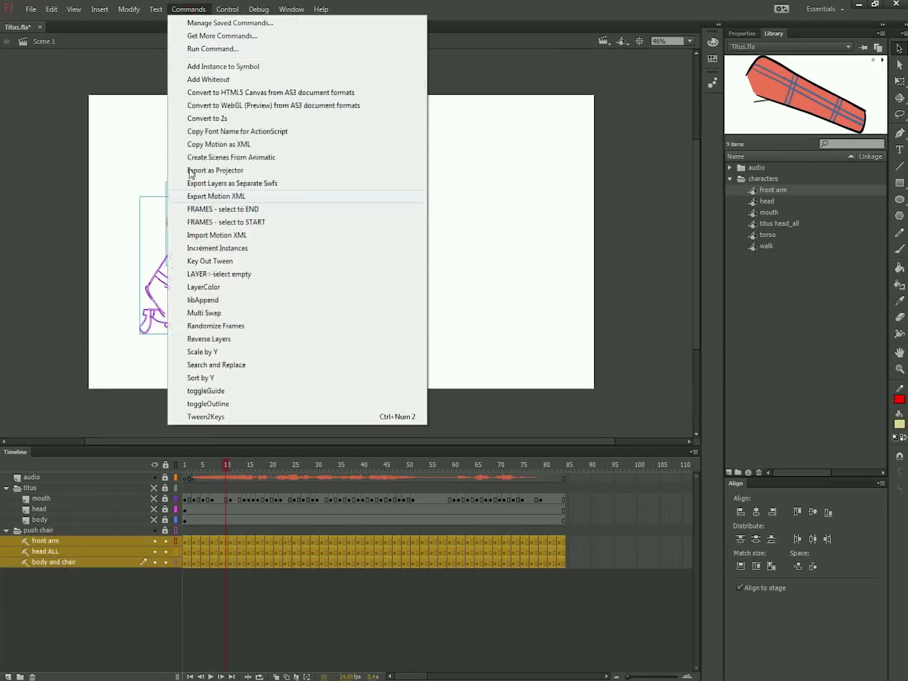
click(211, 287)
click(532, 336)
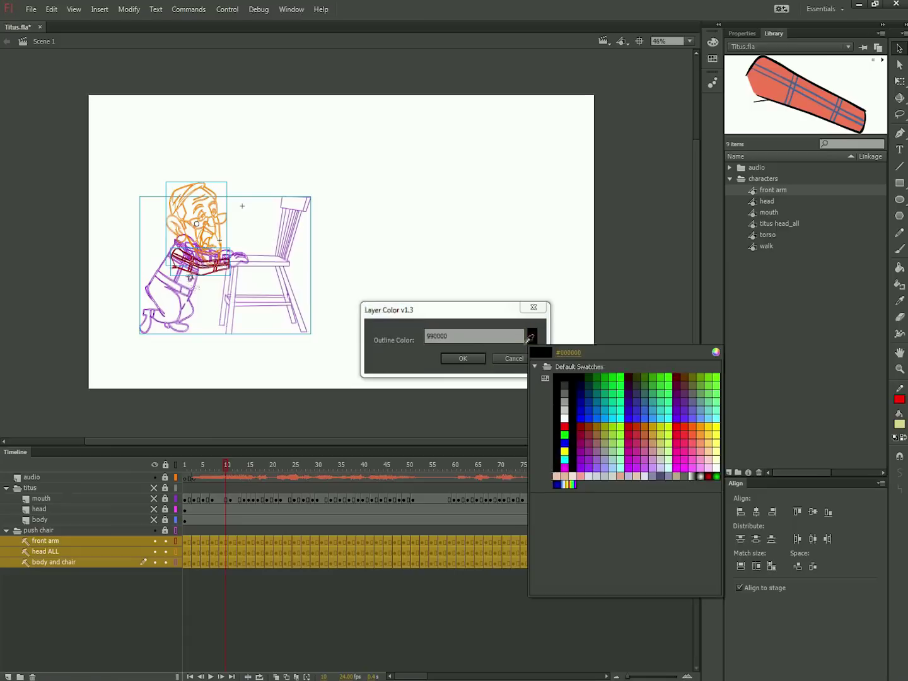
click(584, 433)
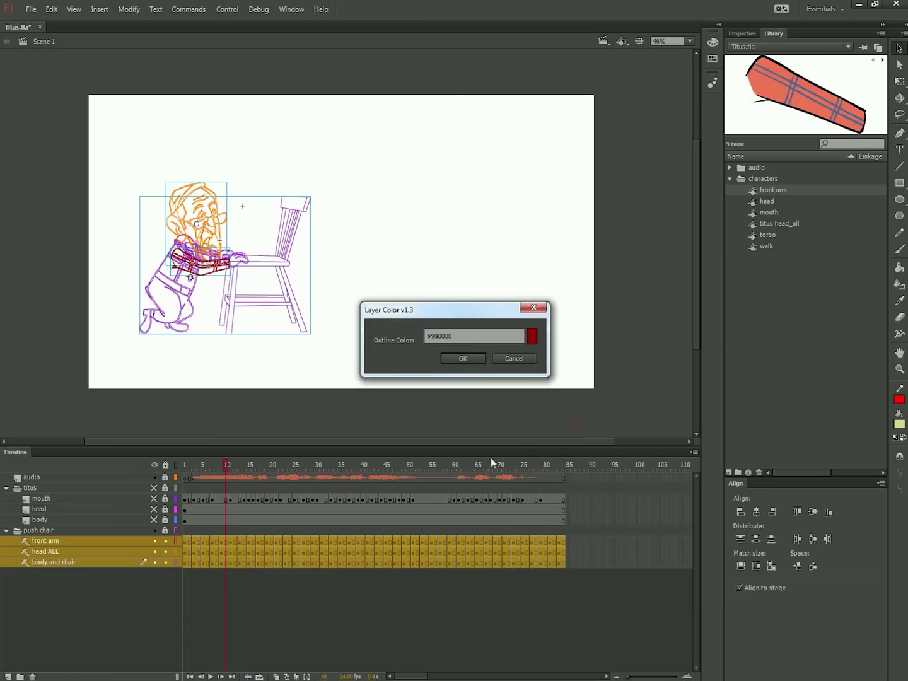
click(464, 360)
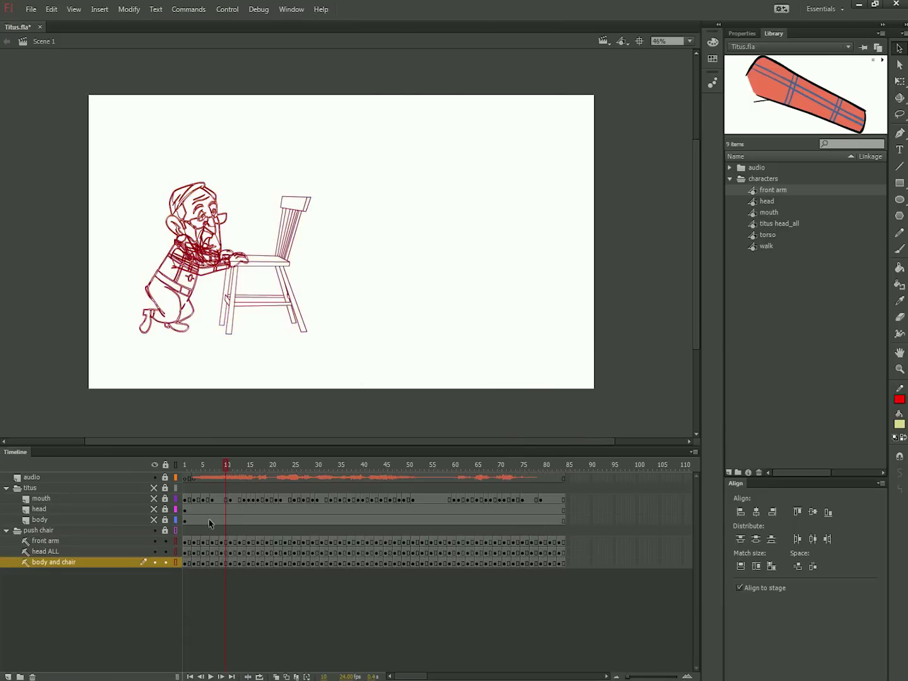
drag(229, 468, 334, 485)
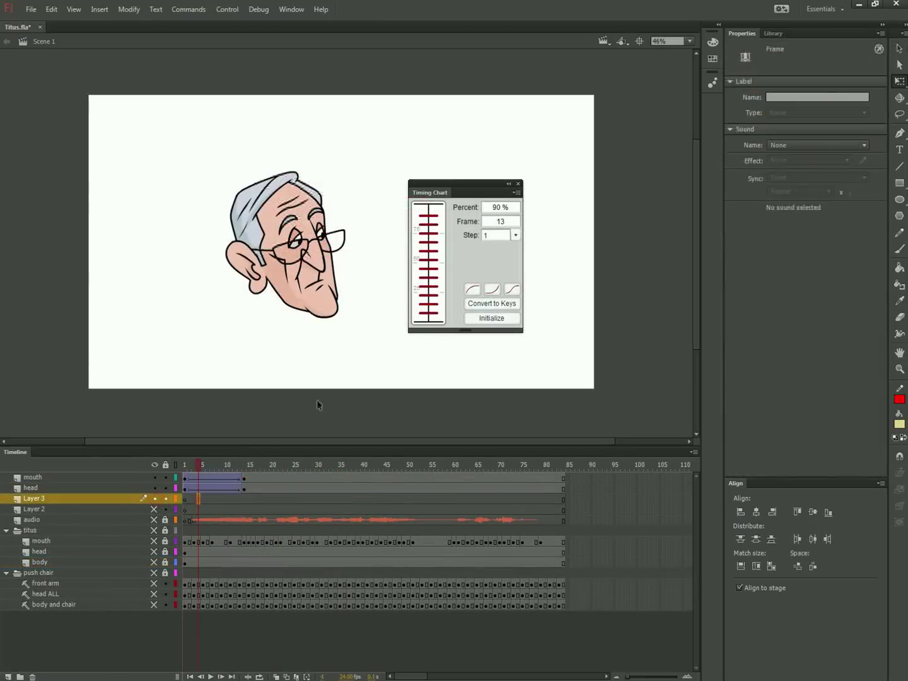
Sketch a vertical timing chart with the Brush tool on Layer 3, with arcs and marks numbered 1, 3, 5, 7 and 9.
key(b)
mouse_move(552, 128)
mouse_down()
mouse_move(582, 128)
mouse_move(564, 300)
mouse_move(575, 298)
mouse_move(585, 205)
mouse_up()
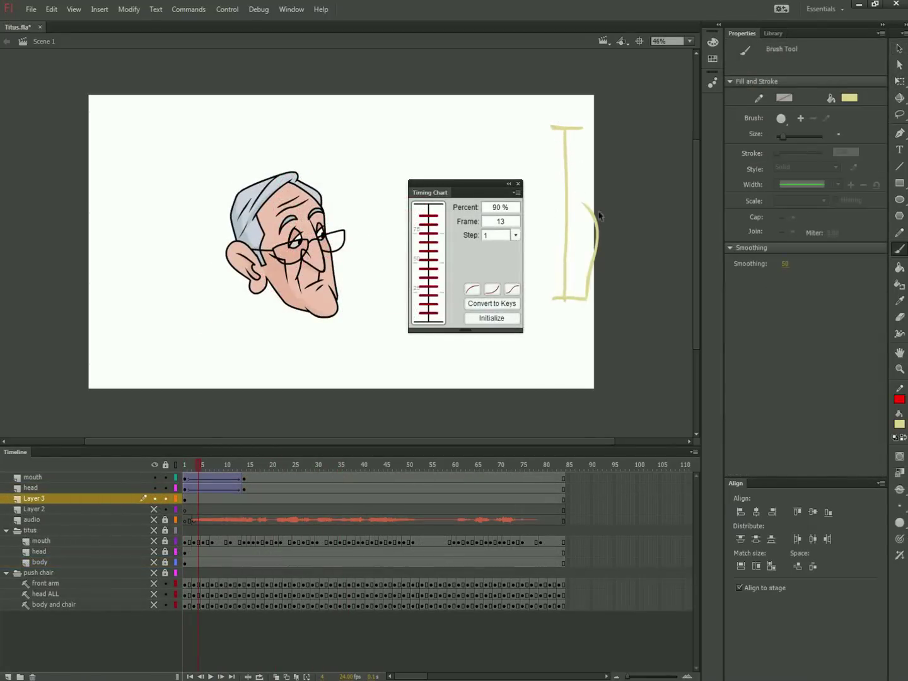
key(ctrl+z)
key(ctrl+z)
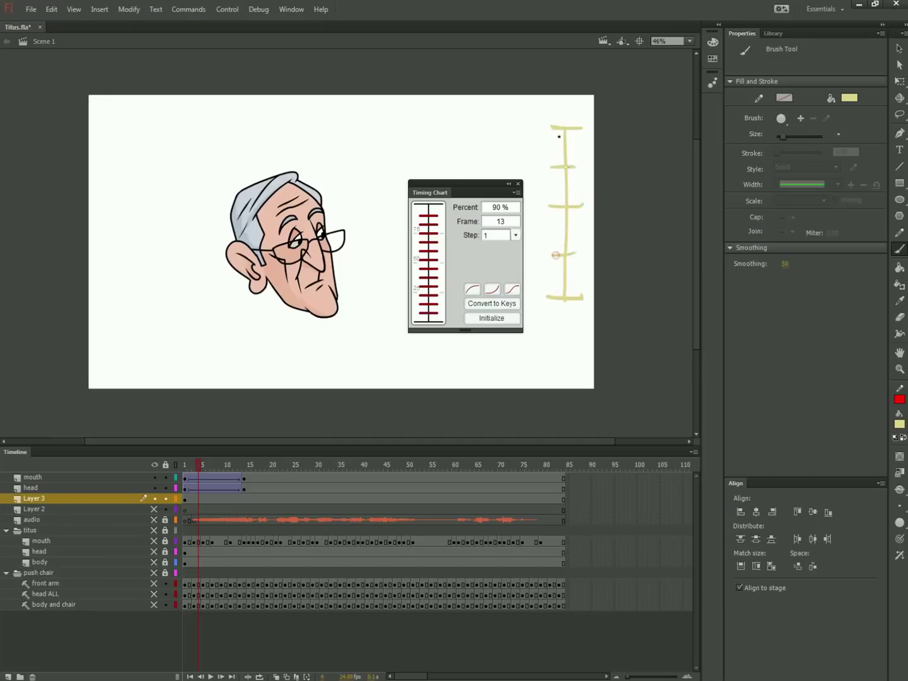
mouse_move(559, 131)
mouse_down()
mouse_move(537, 190)
mouse_move(564, 291)
mouse_move(544, 205)
mouse_move(559, 213)
mouse_move(541, 282)
mouse_up()
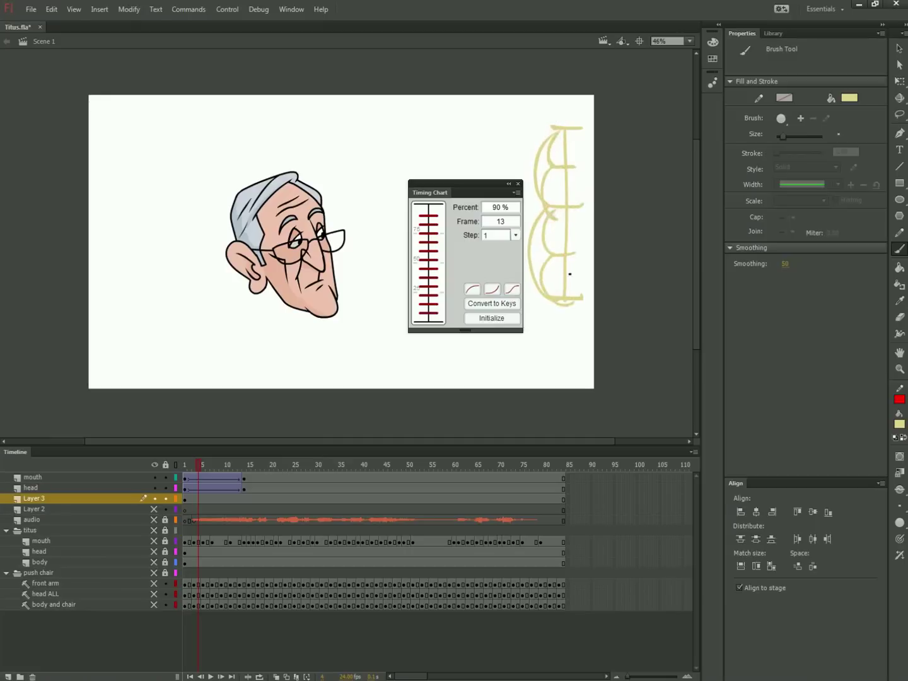
drag(585, 159, 581, 178)
drag(584, 214, 599, 198)
drag(582, 246, 585, 320)
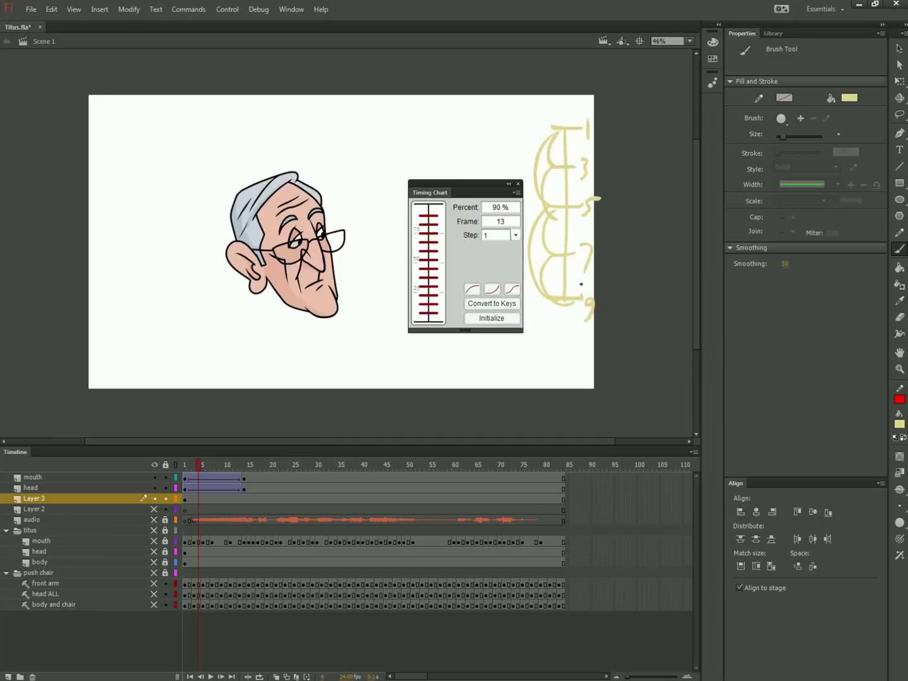
Lasso the sketched timing chart on Layer 3 and delete it.
key(l)
drag(548, 100, 622, 122)
key(Delete)
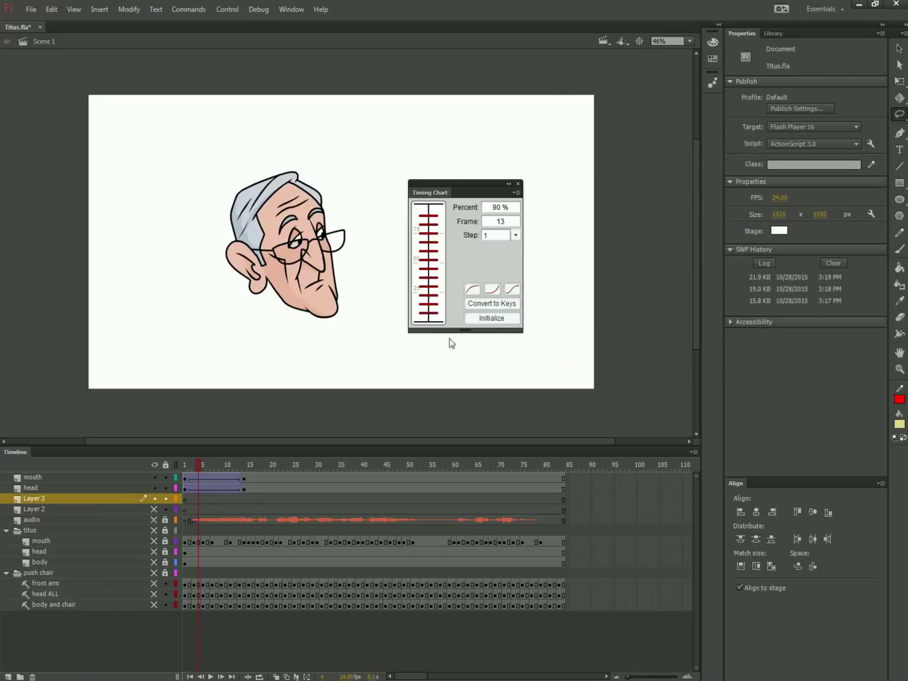
Select the frame 1 keyframes of the top mouth and head layers and apply the Timing Chart's ease in and out preset.
drag(199, 466, 184, 473)
click(185, 477)
shift+click(185, 489)
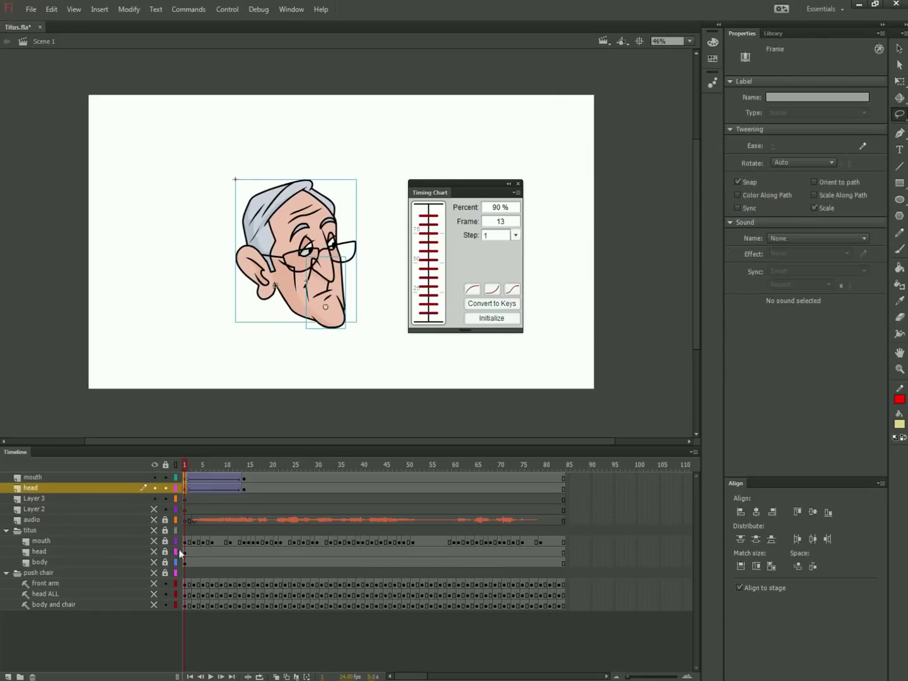
click(513, 290)
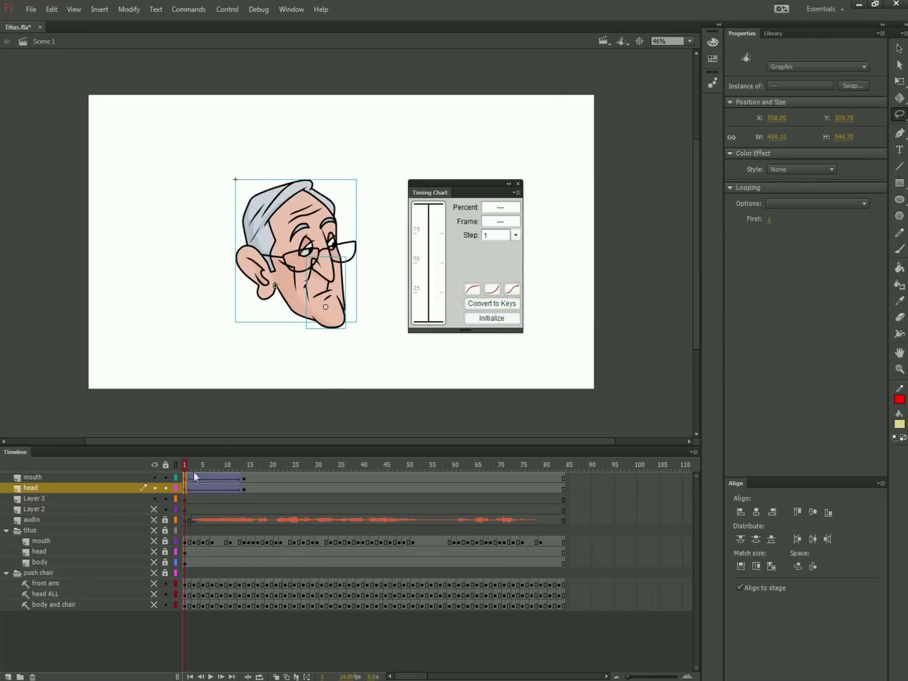
mouse_move(194, 467)
mouse_down()
mouse_move(206, 468)
mouse_move(189, 469)
mouse_move(186, 480)
mouse_up()
Initialize the Timing Chart for the Layer 3 tween, bunch its frame marks toward both ends, and play the result.
click(498, 319)
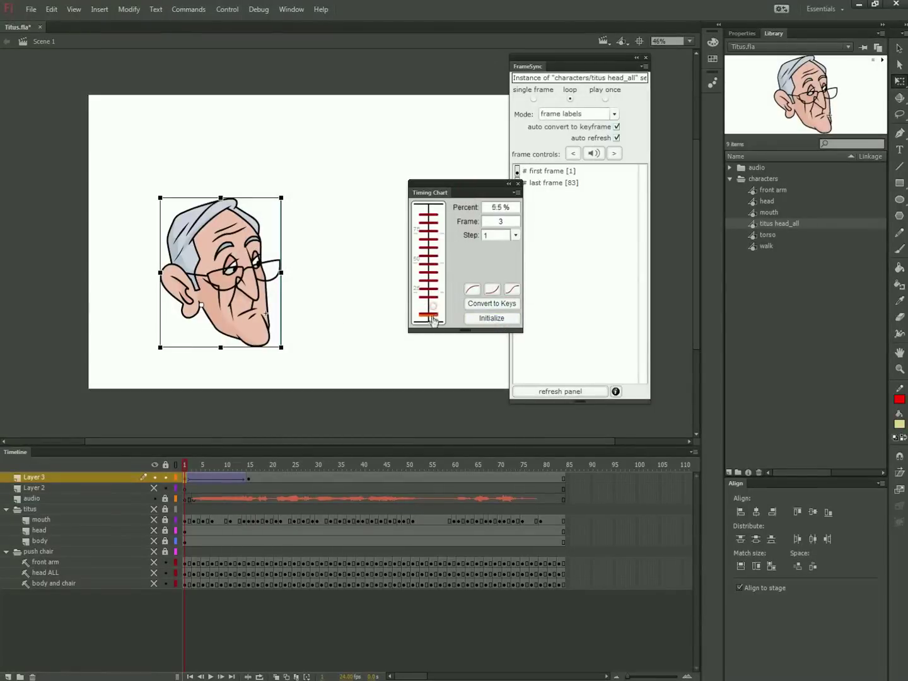
drag(433, 321, 429, 210)
key(Return)
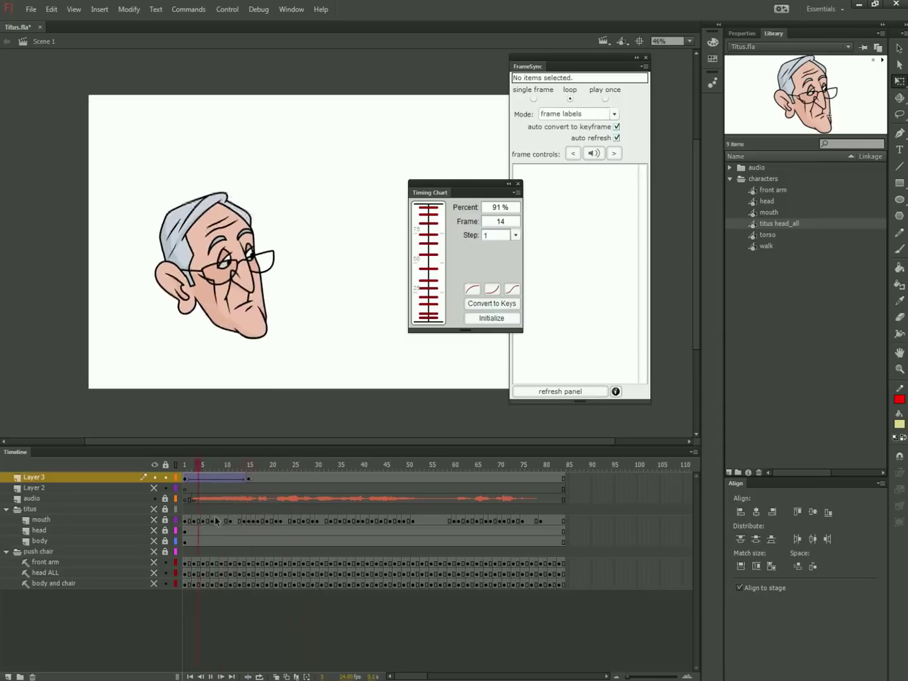